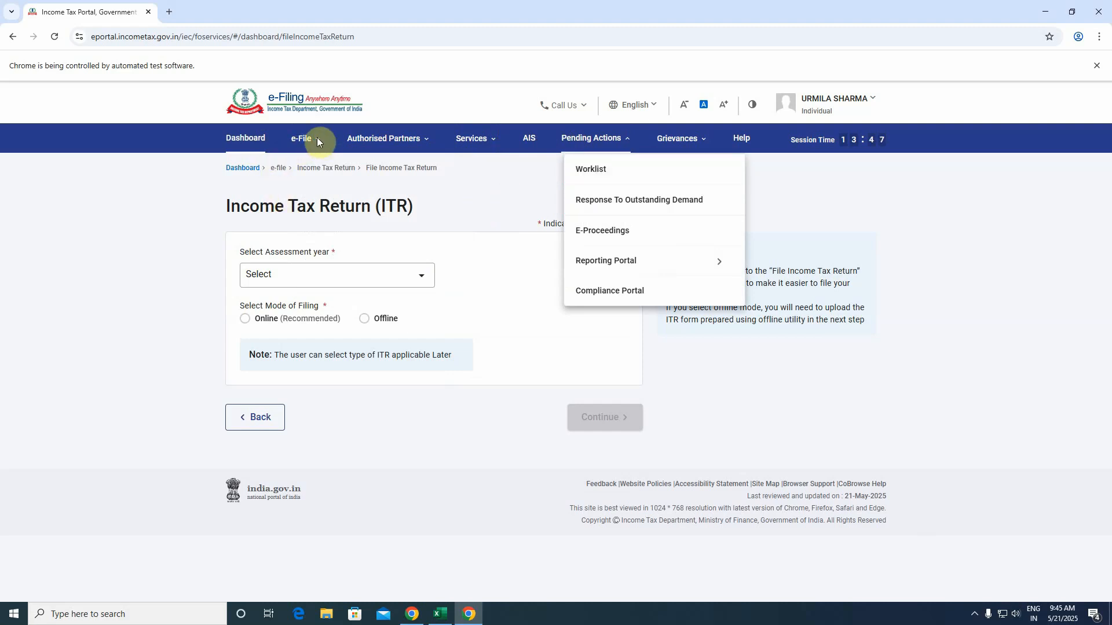
Open the File Income Tax Return form and choose assessment year 2024-25 with filing type 139(8A) - Updated Return
mouse_move(317, 137)
mouse_move(318, 168)
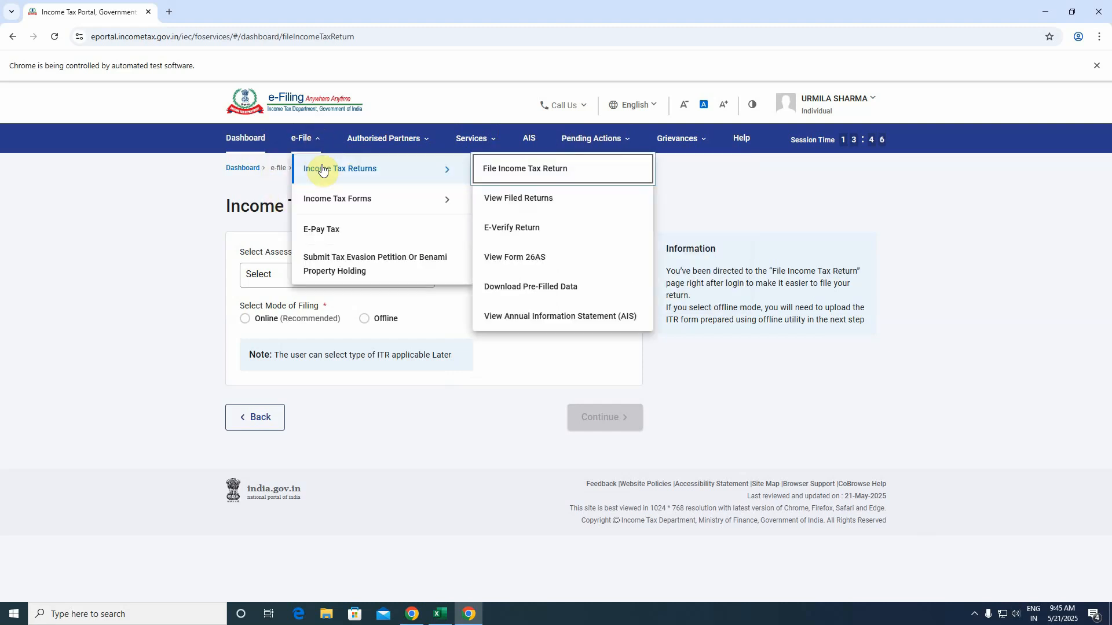
left_click(524, 169)
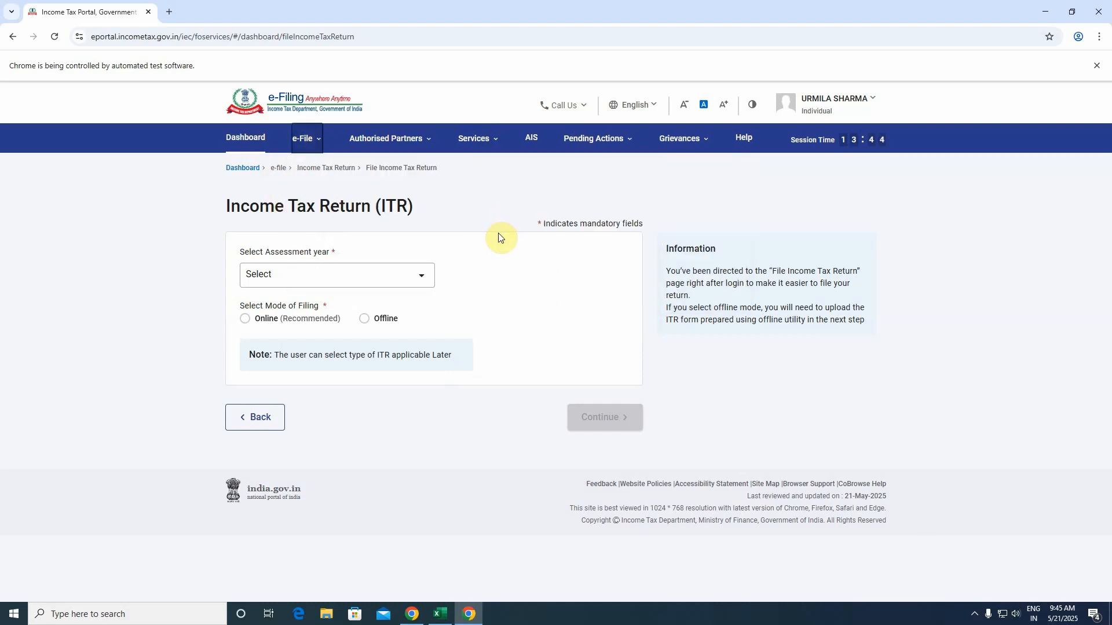
left_click(370, 277)
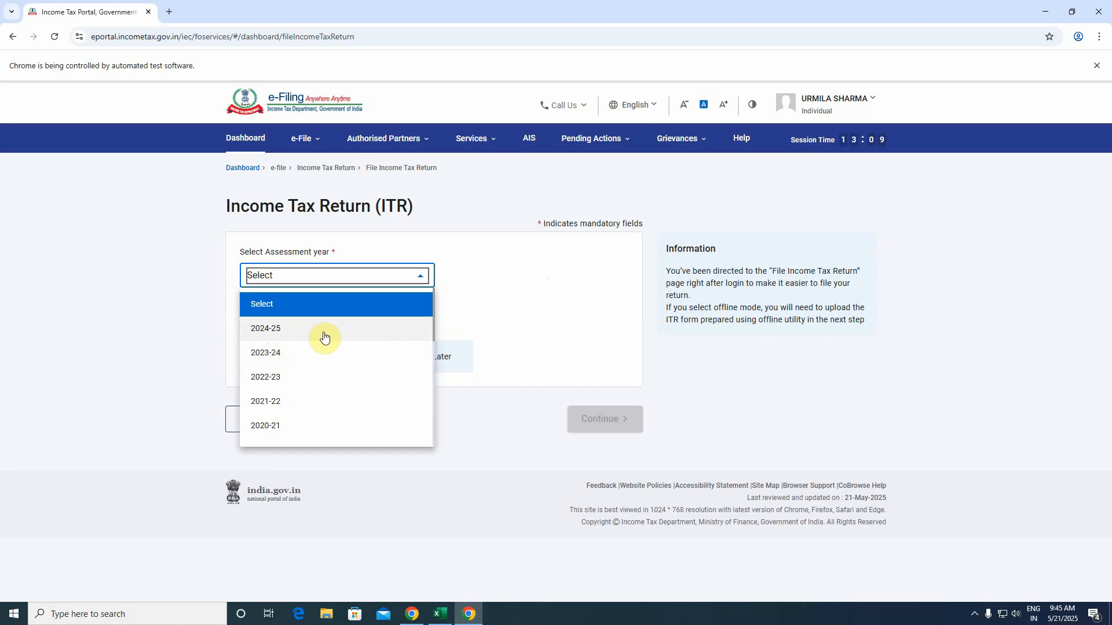
left_click(278, 337)
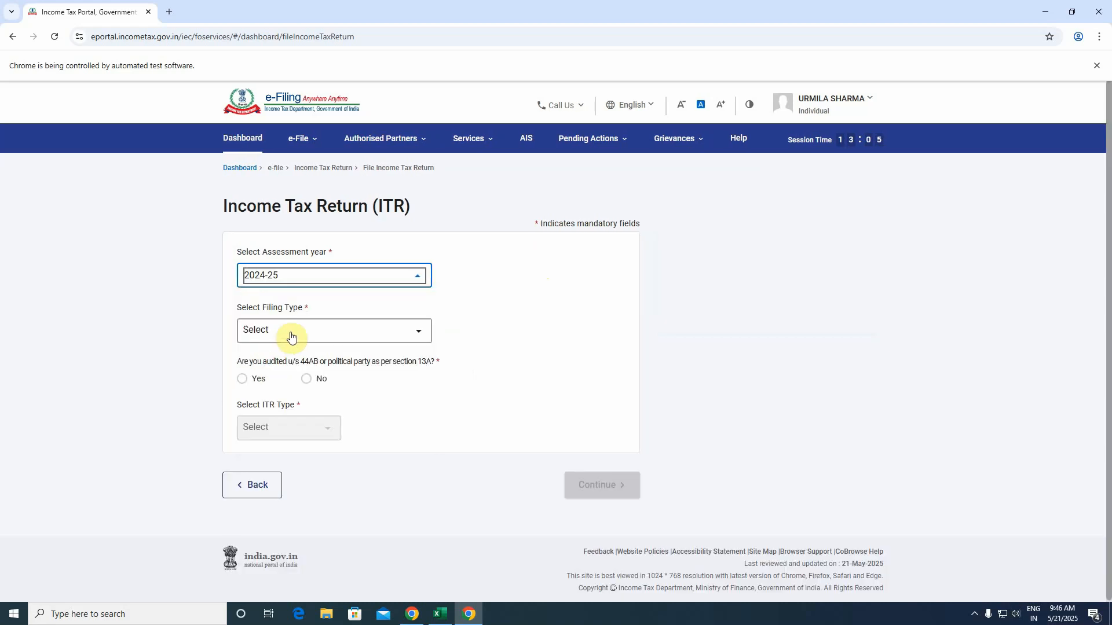
left_click(511, 305)
left_click(381, 329)
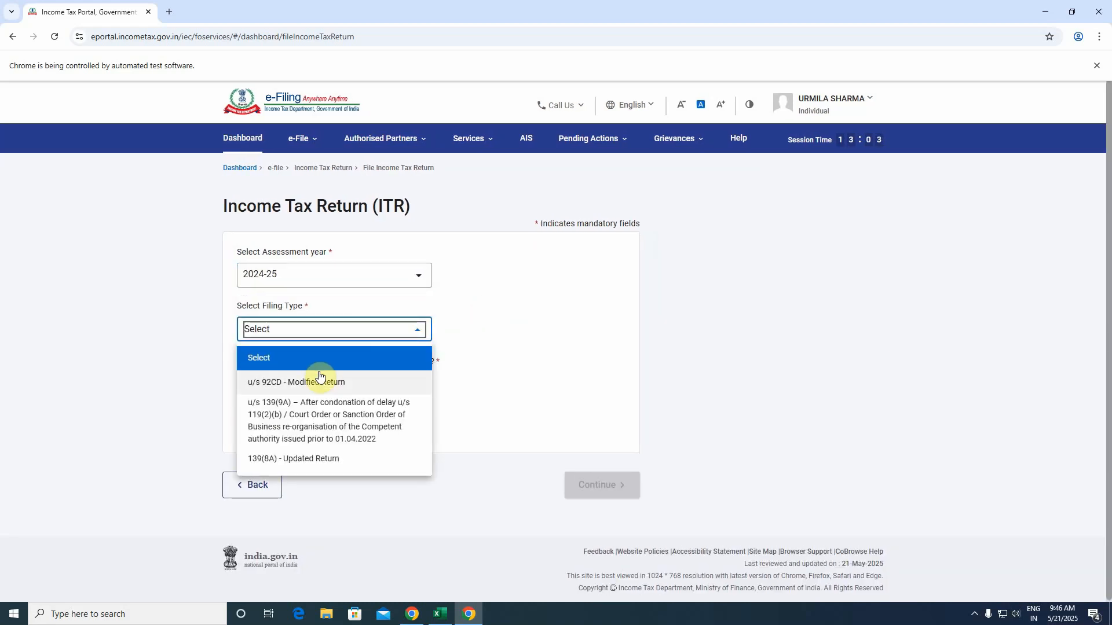
left_click(328, 460)
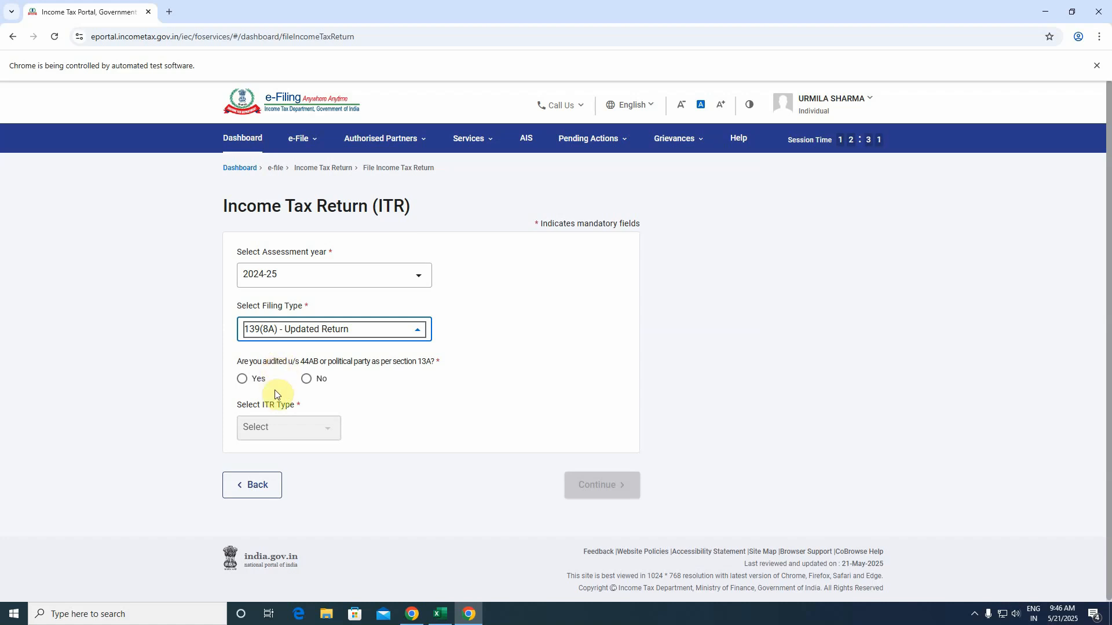
Answer No to the section 44AB audit question, choose ITR-1, and confirm the updated-return conditions to continue
left_click(307, 379)
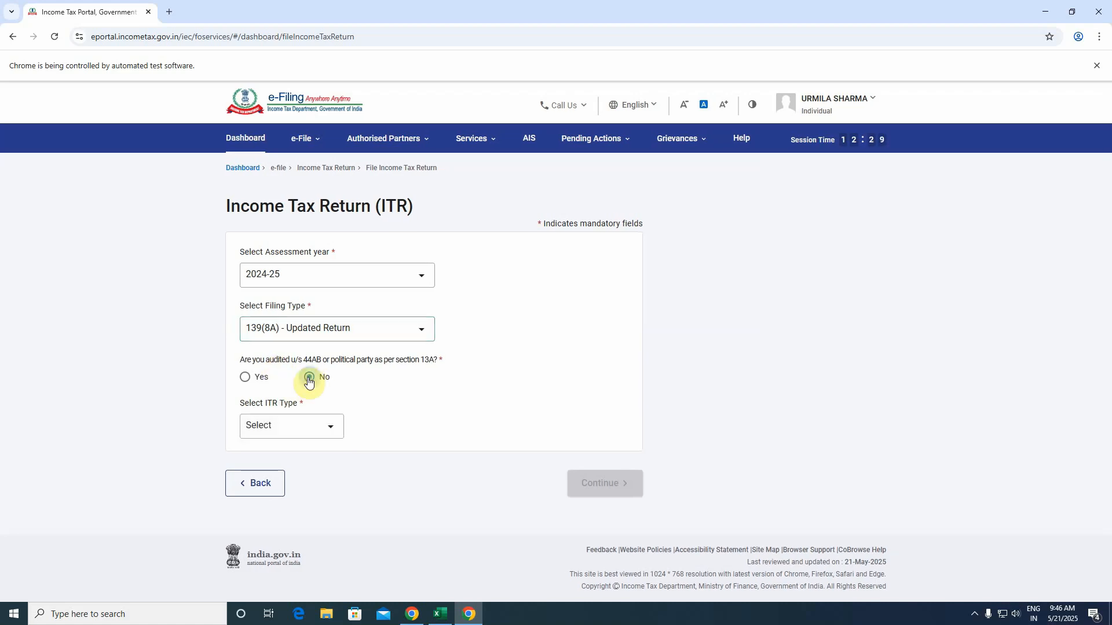
left_click(298, 434)
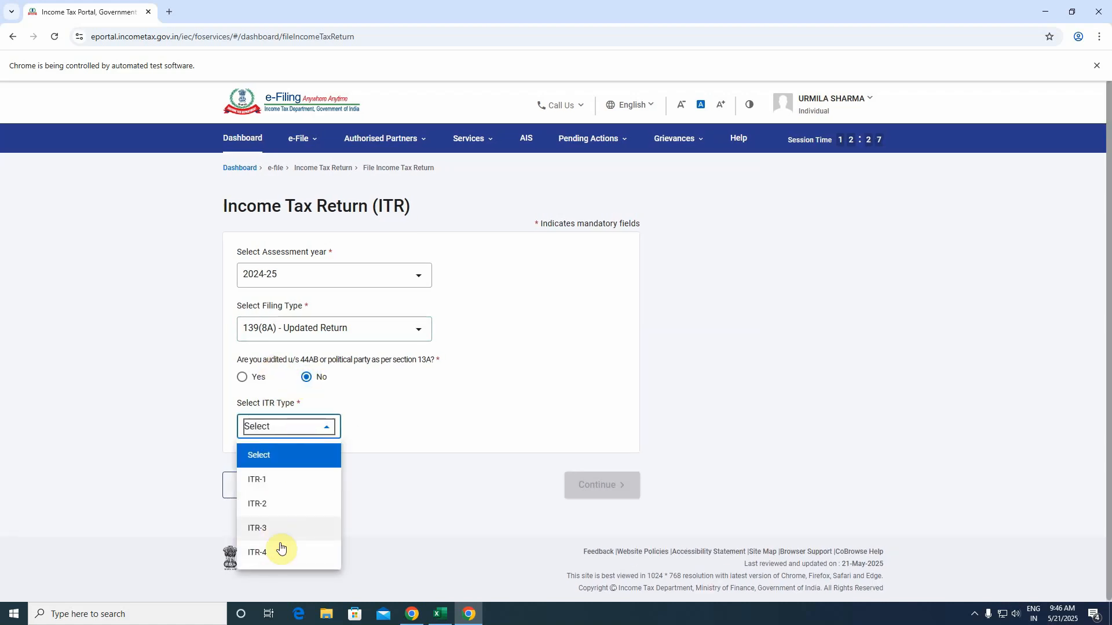
left_click(270, 488)
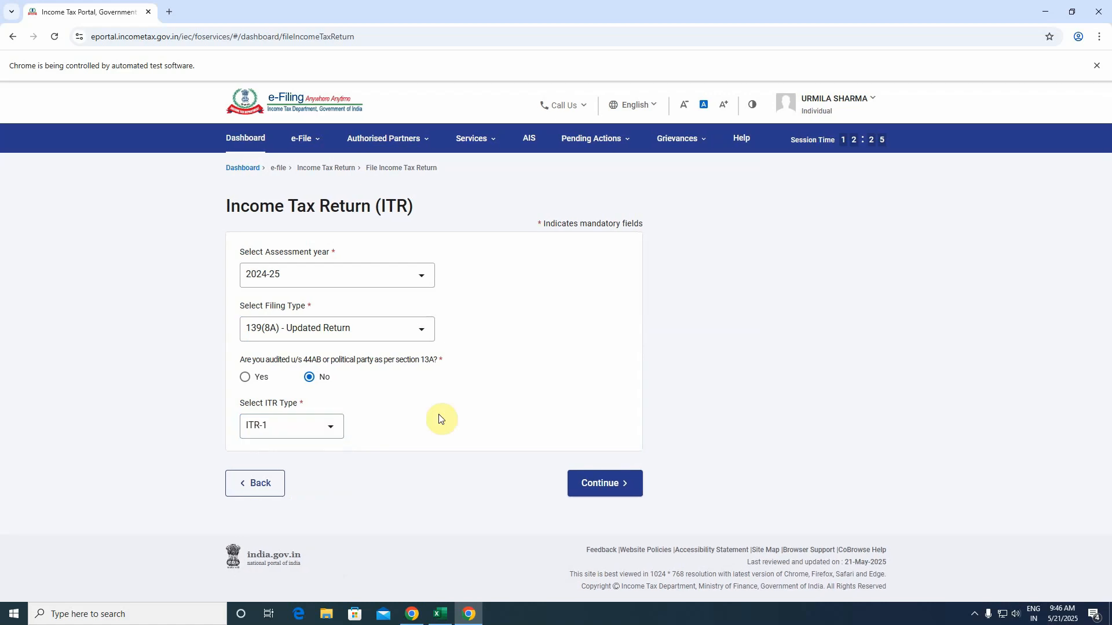
left_click(622, 485)
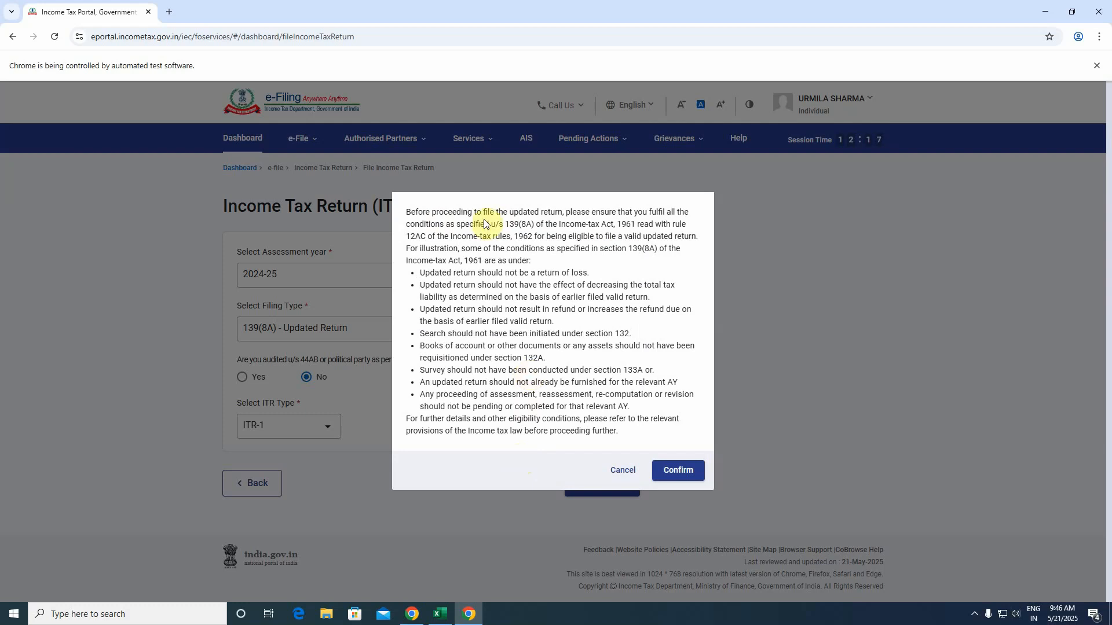
left_click(676, 469)
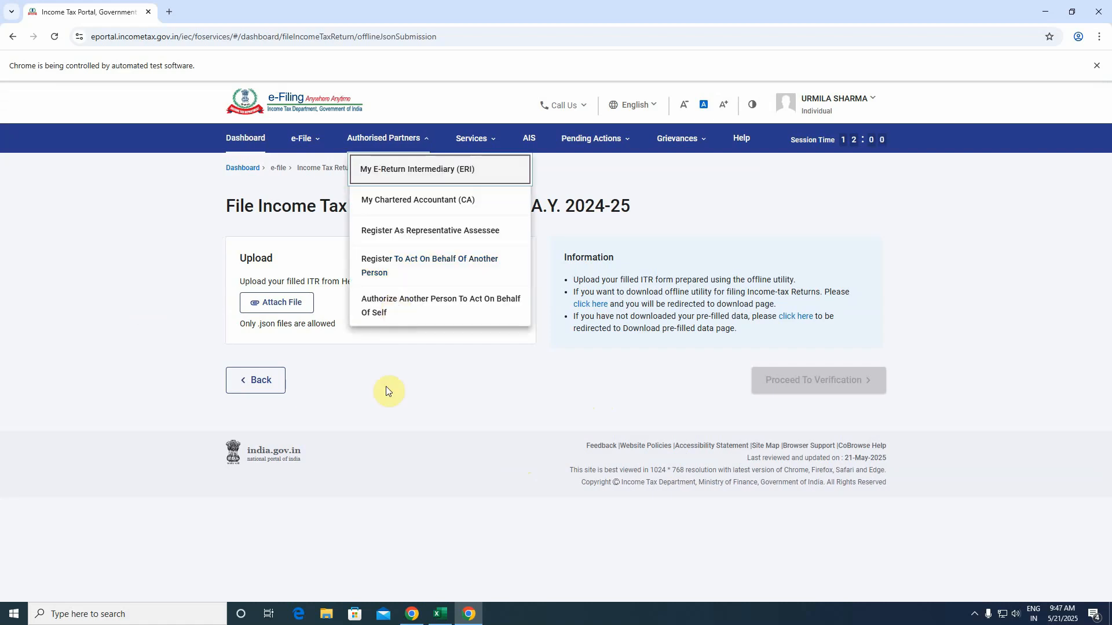
Log out of the taxpayer account and go to the e-Filing portal's homepage
left_click(871, 99)
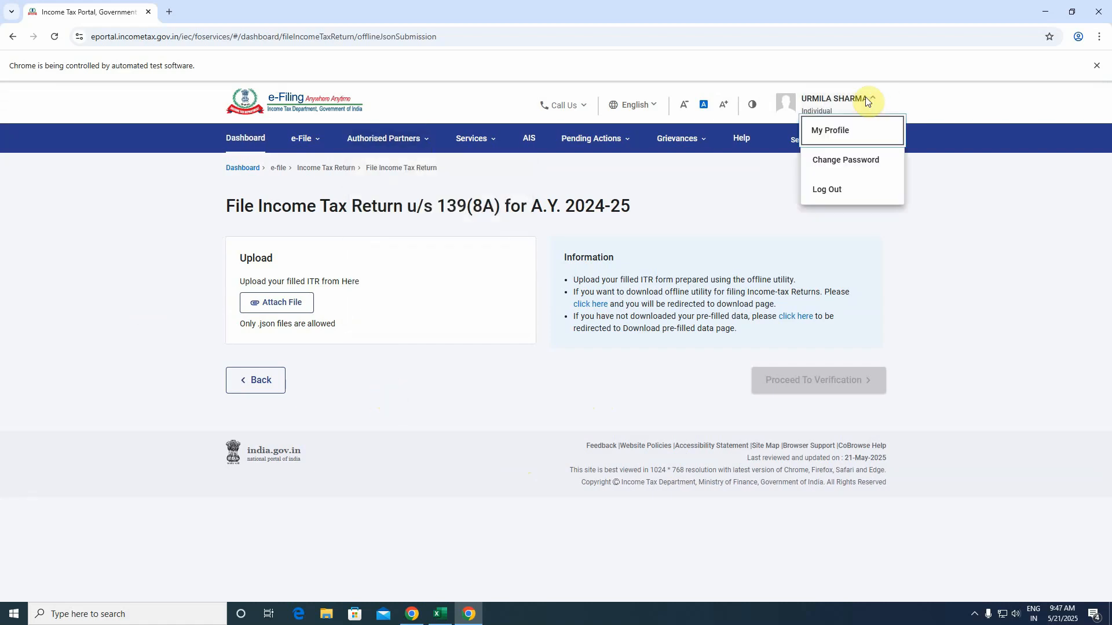
left_click(828, 191)
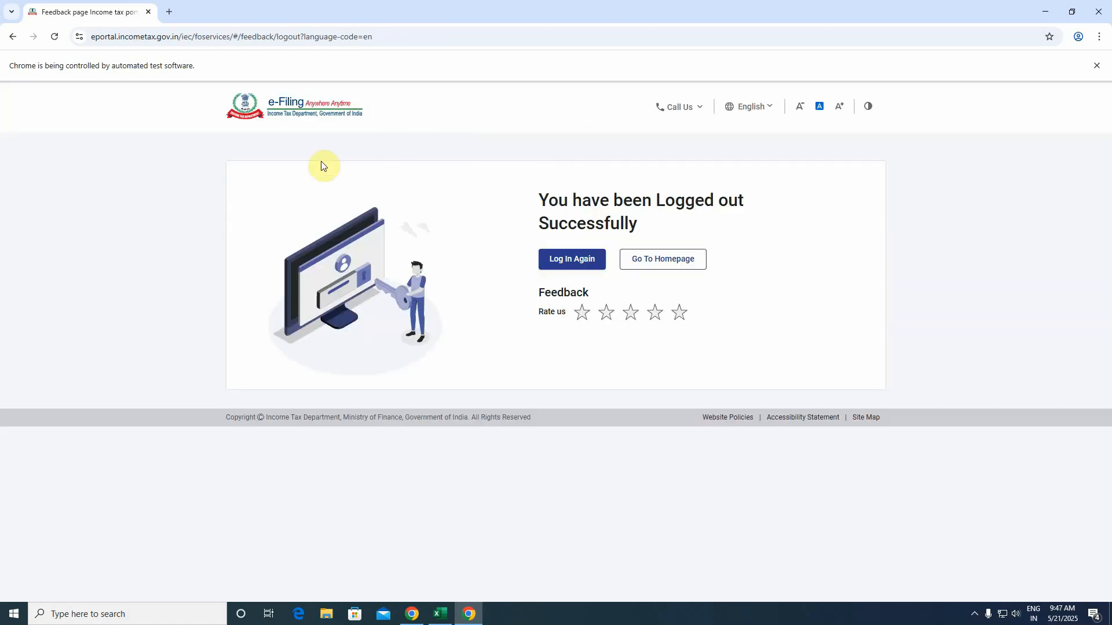
left_click(672, 262)
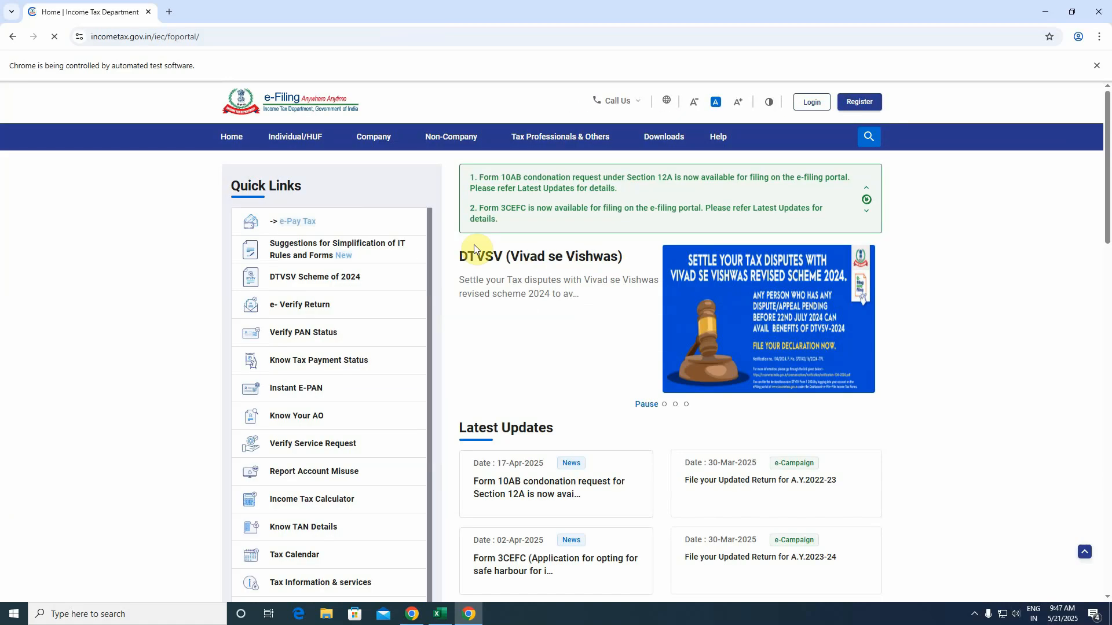
Open the portal's income tax return downloads and expand ITR 1 for 2024-25 to locate the Excel-based utility
left_click(666, 136)
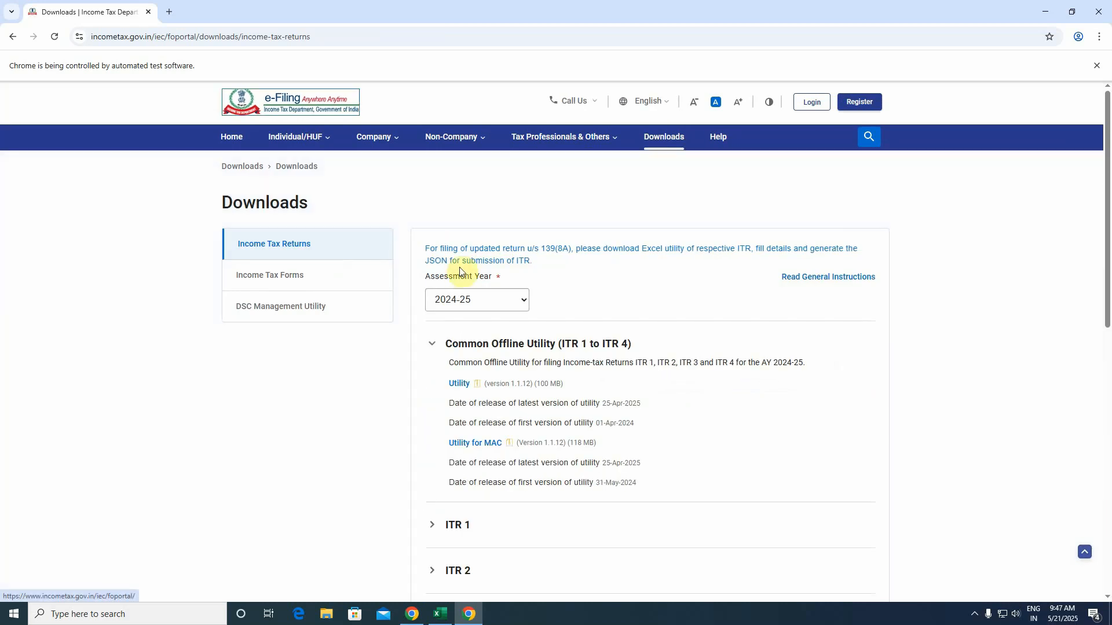
scroll(457, 312, "down", 3)
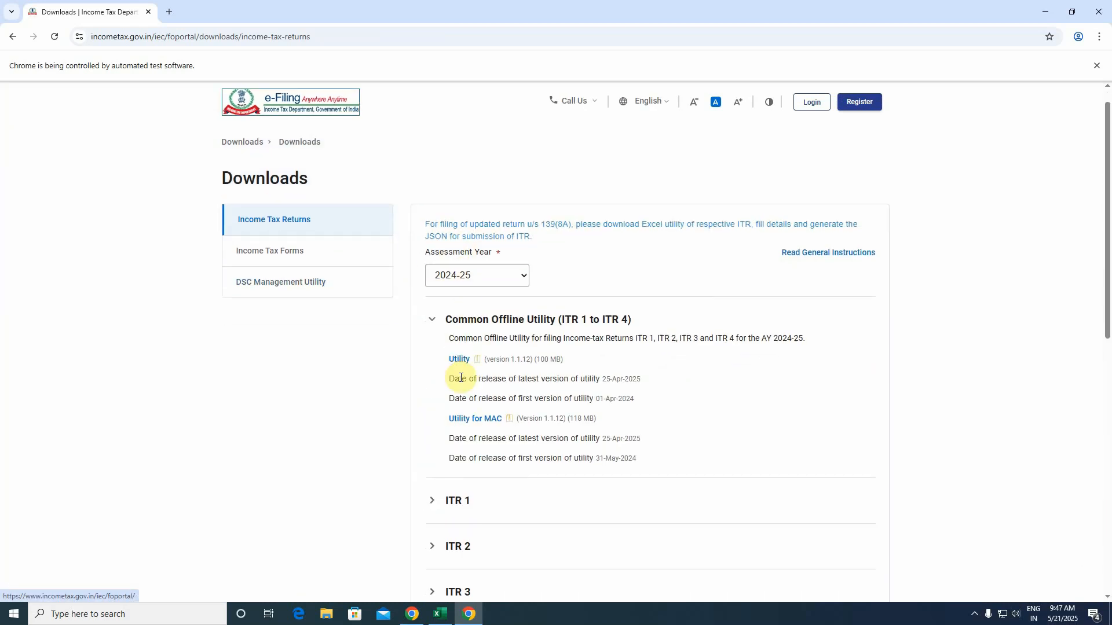
left_click(460, 362)
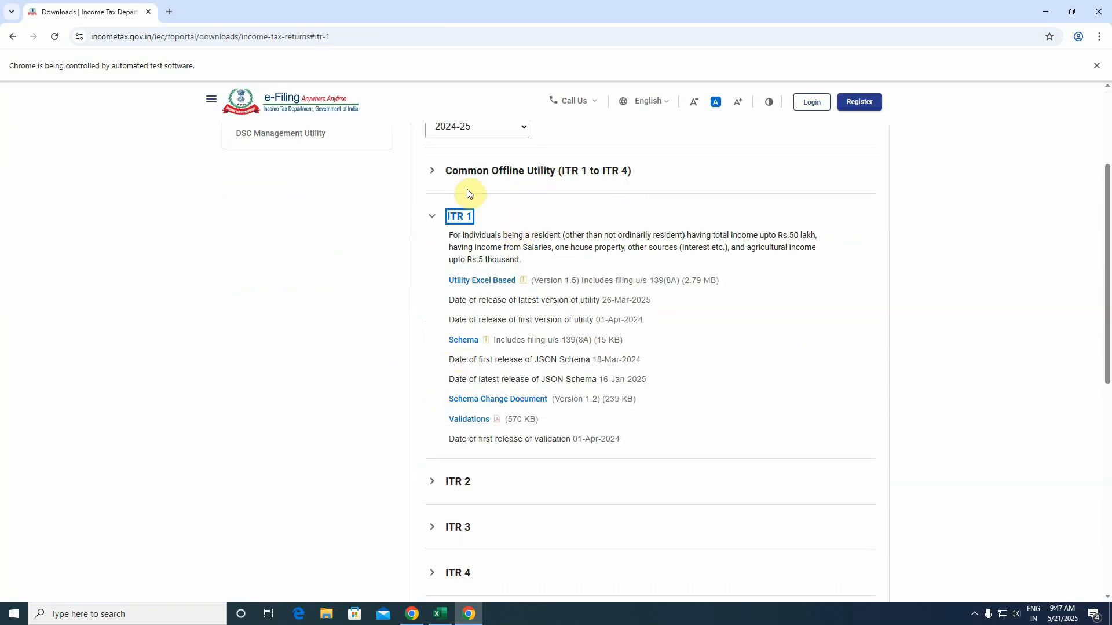
scroll(602, 194, "up", 2)
scroll(509, 319, "down", 2)
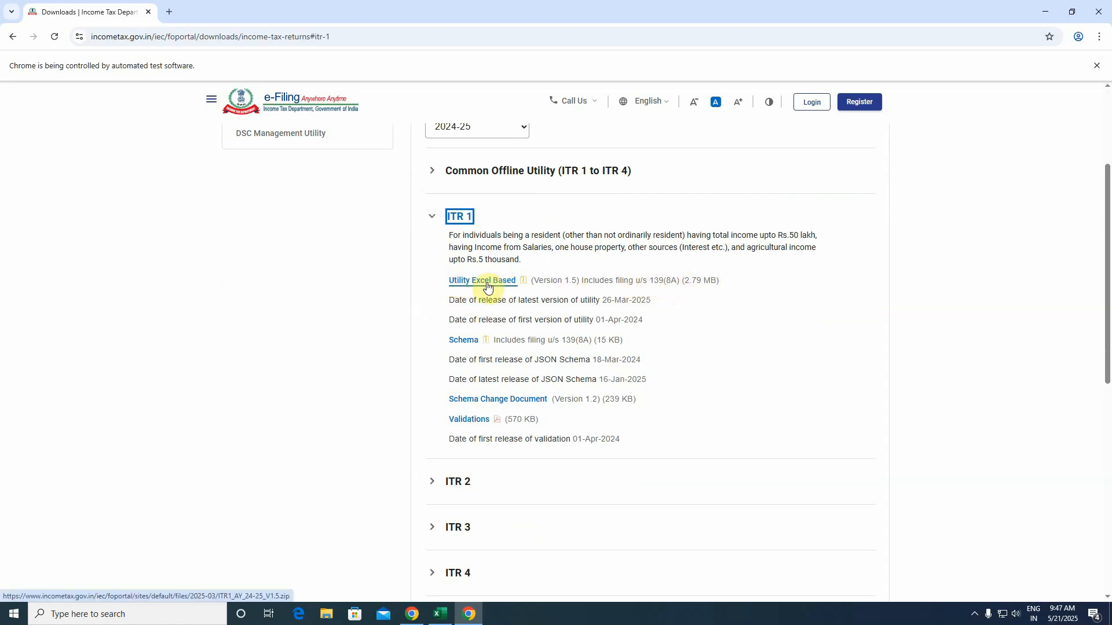
Switch to the ITR1_AY_24-25_V1.5 workbook in Excel and look through the TDS, Income Details and Part B ATI sheets
left_click(445, 615)
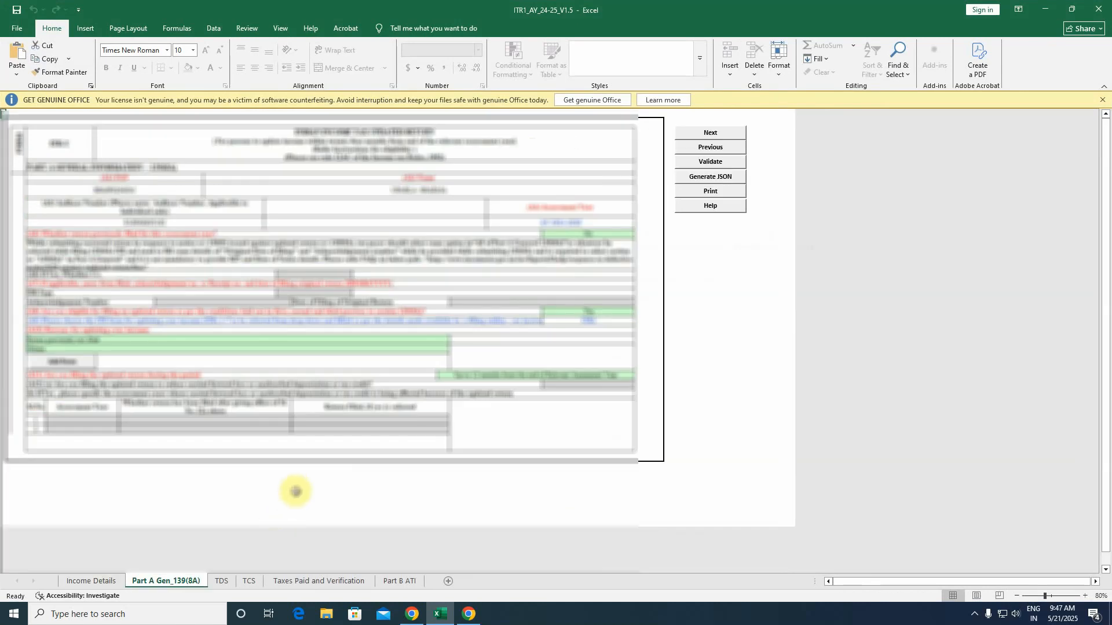
left_click(221, 581)
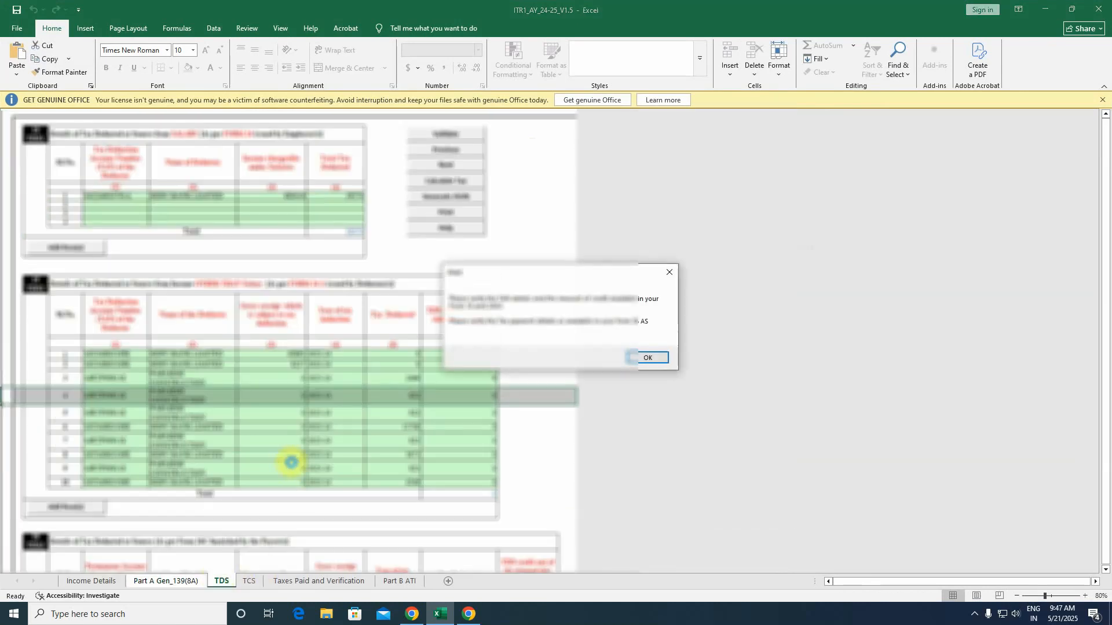
left_click(646, 358)
left_click(91, 581)
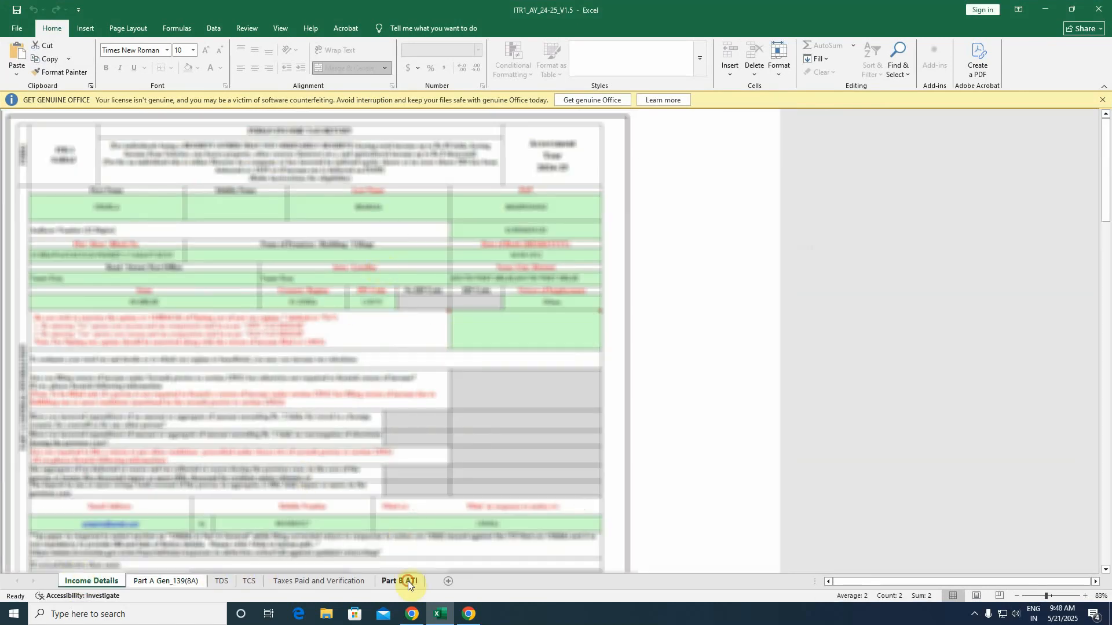
left_click(400, 581)
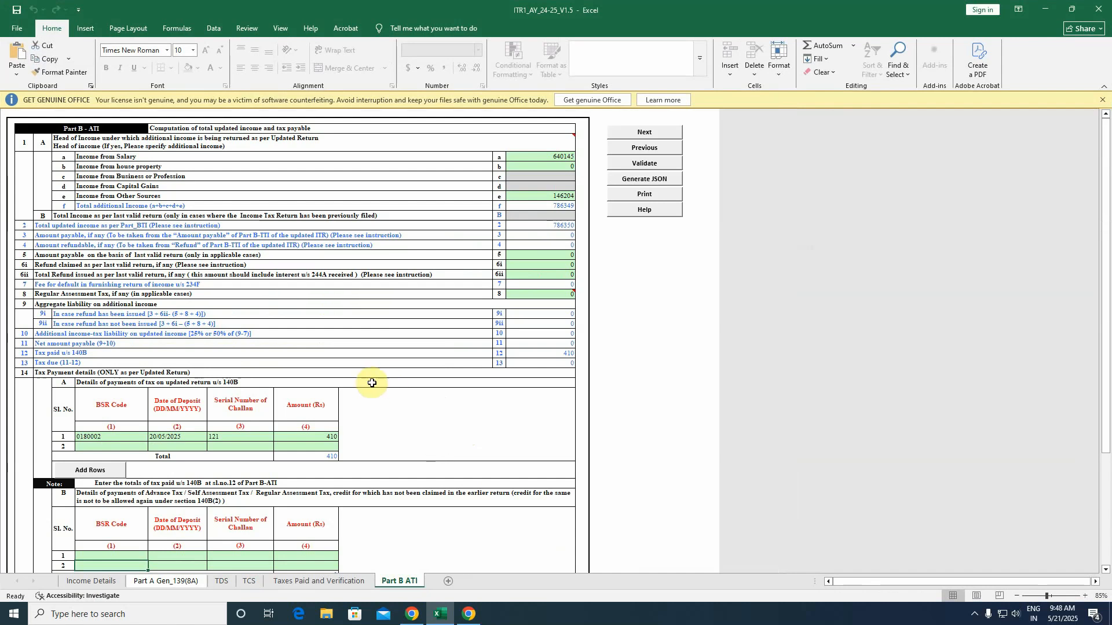
Review the Income Details sheet from the personal information through salary, other sources and deductions to the tax computation
left_click(91, 580)
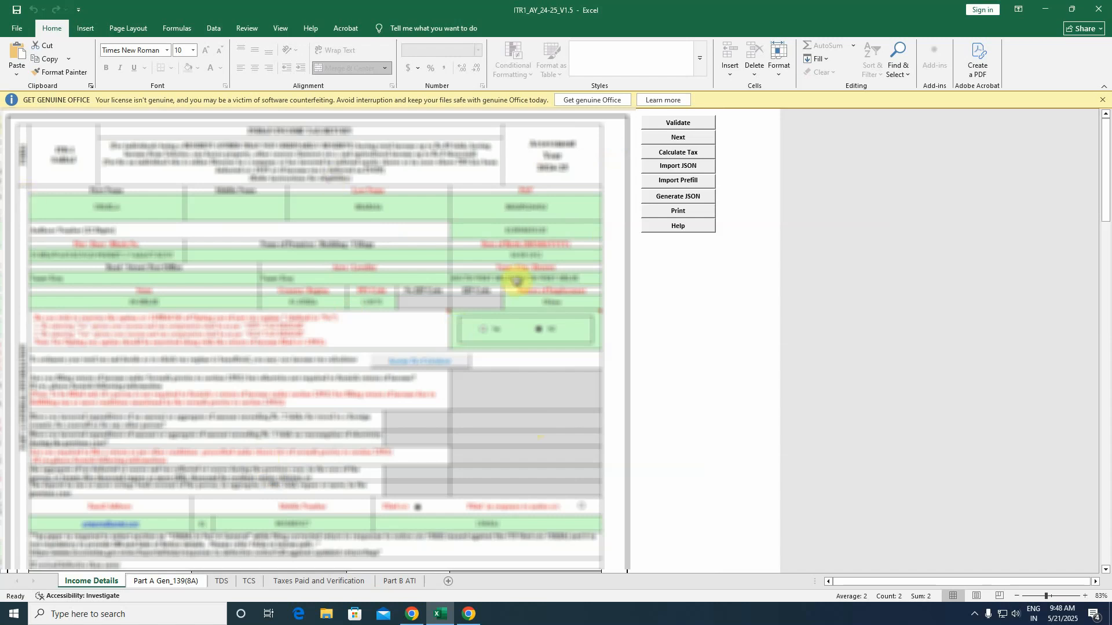
scroll(486, 376, "down", 5)
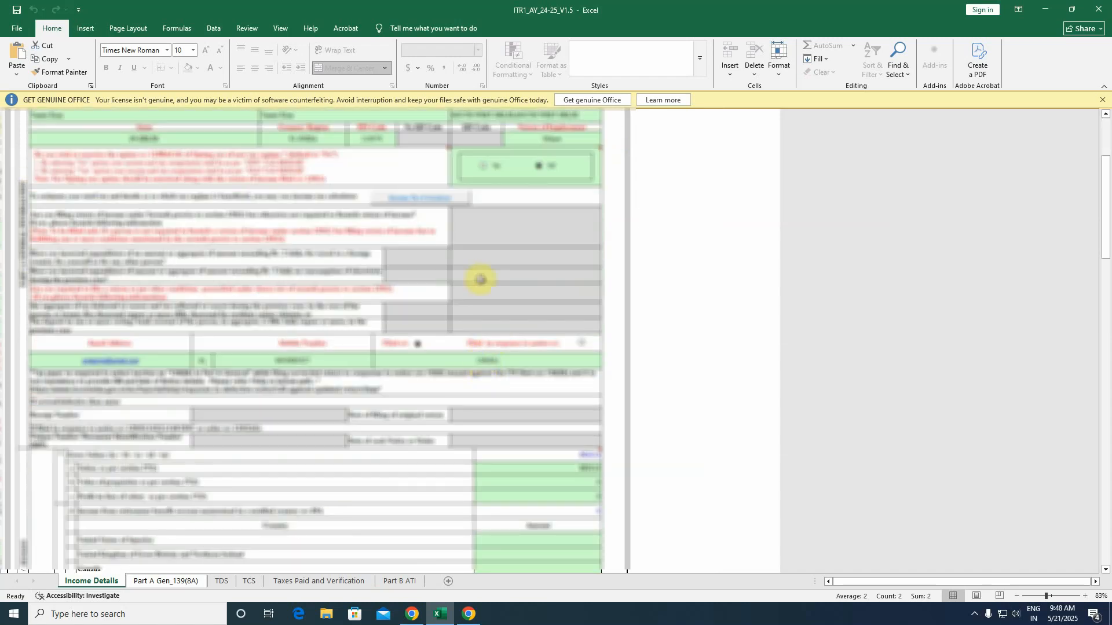
scroll(491, 335, "down", 4)
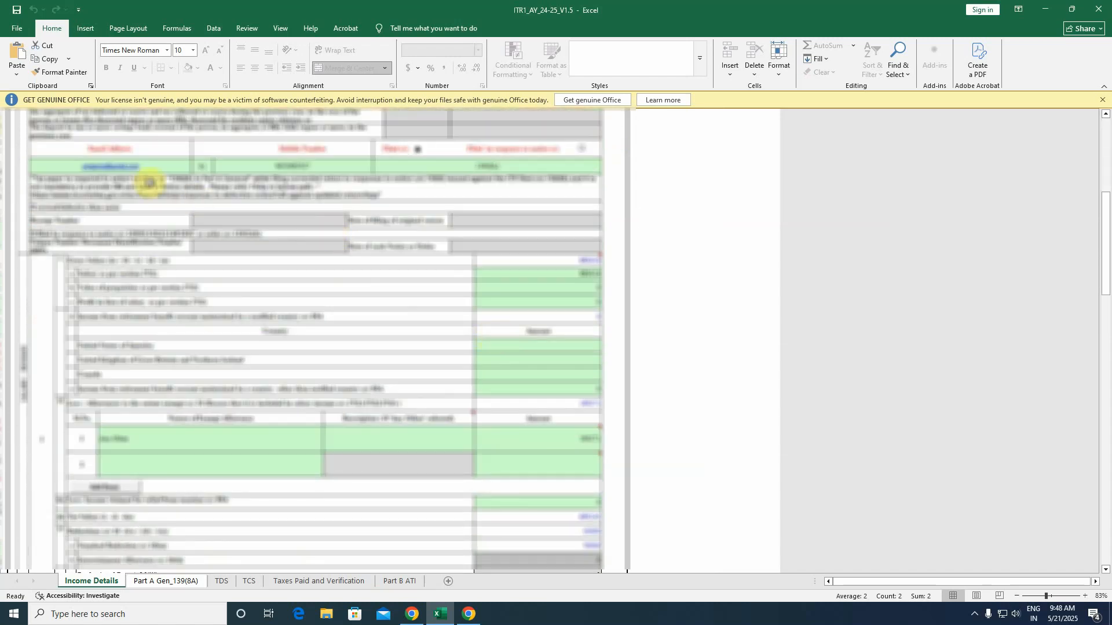
scroll(371, 273, "down", 3)
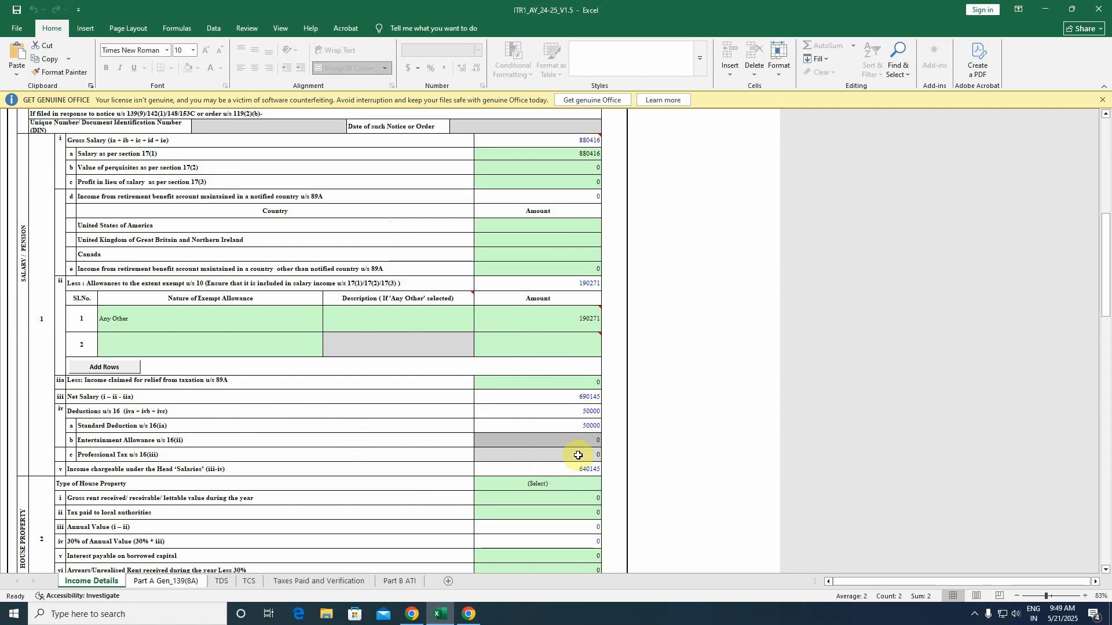
scroll(571, 484, "down", 4)
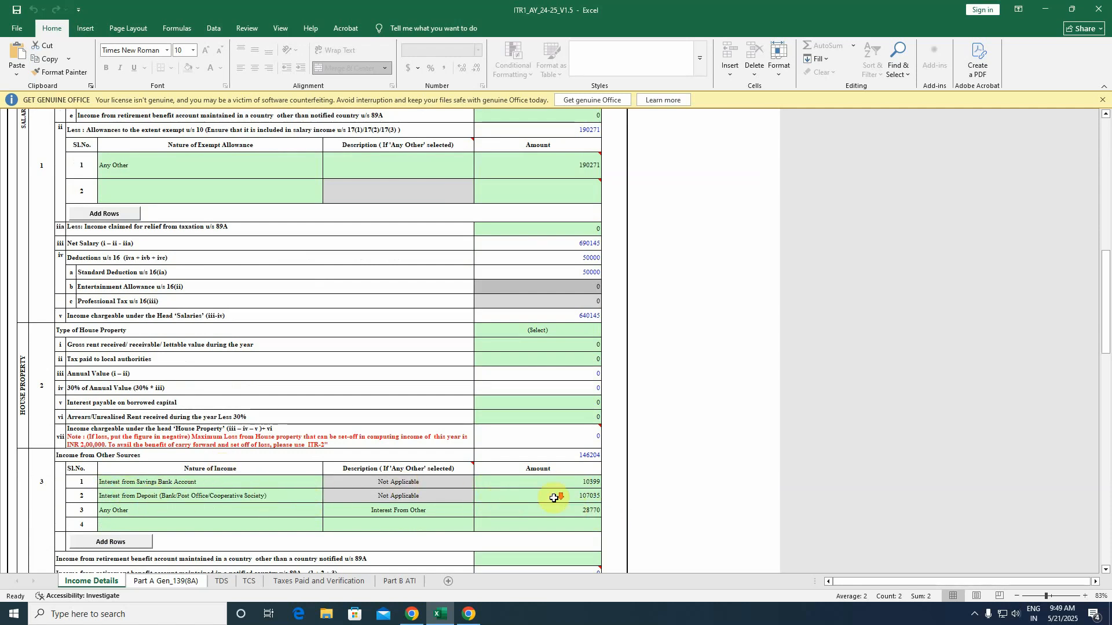
scroll(553, 497, "down", 4)
scroll(568, 391, "down", 7)
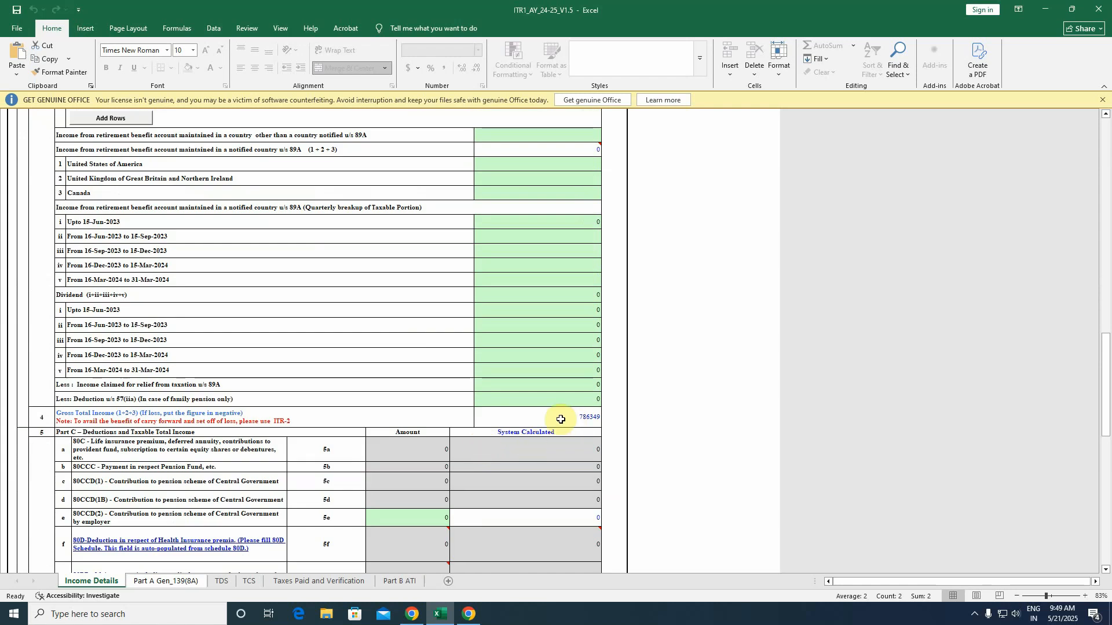
scroll(422, 449, "down", 15)
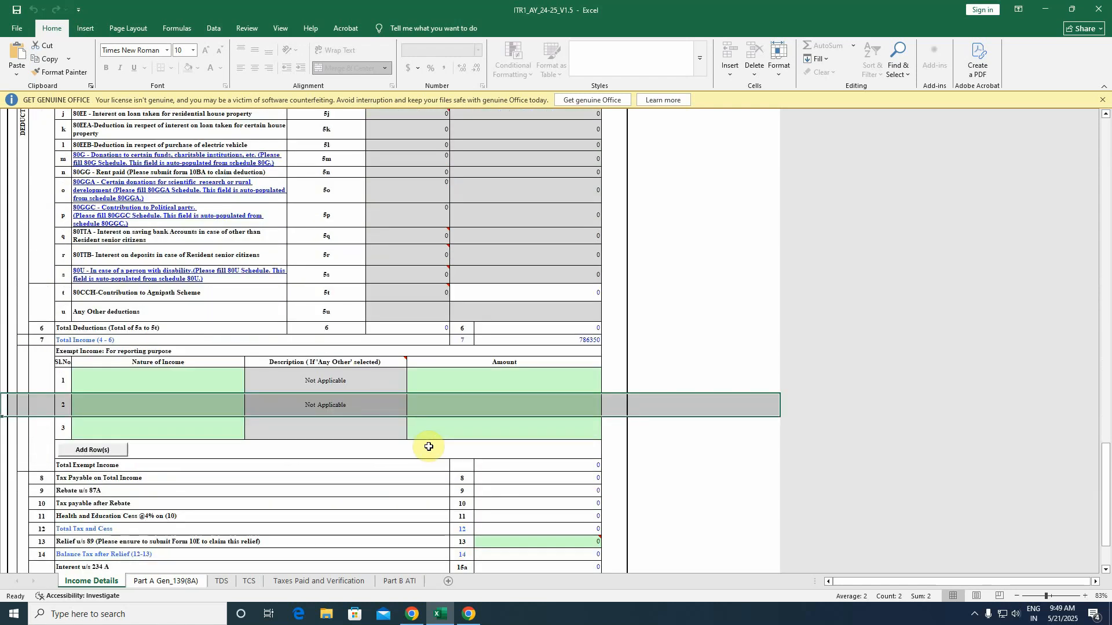
scroll(529, 550, "down", 5)
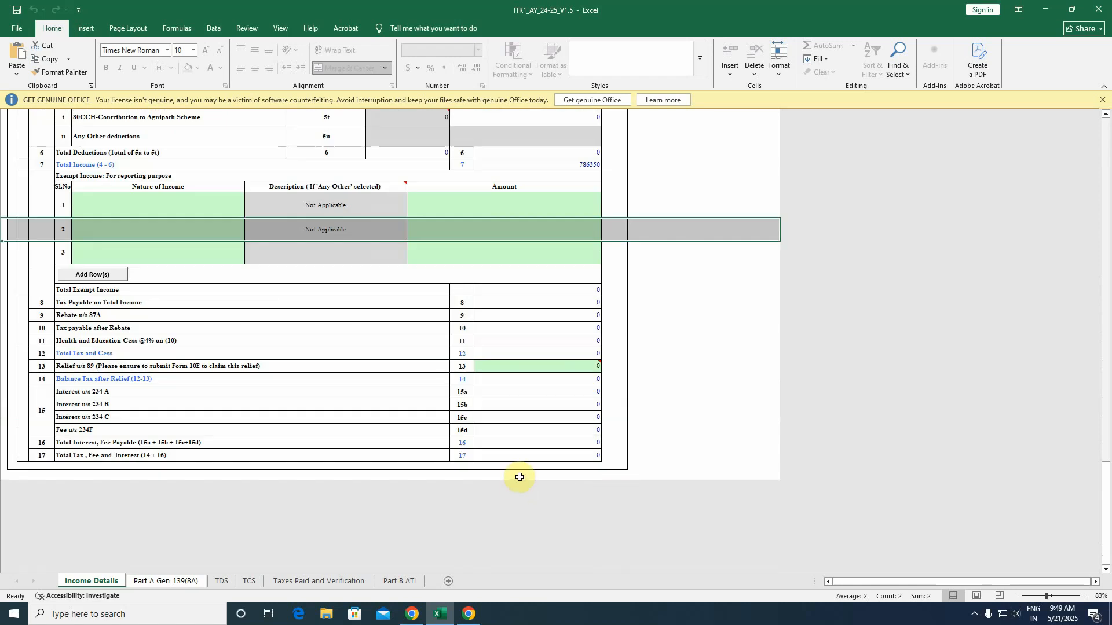
scroll(463, 483, "up", 3)
scroll(504, 415, "up", 15)
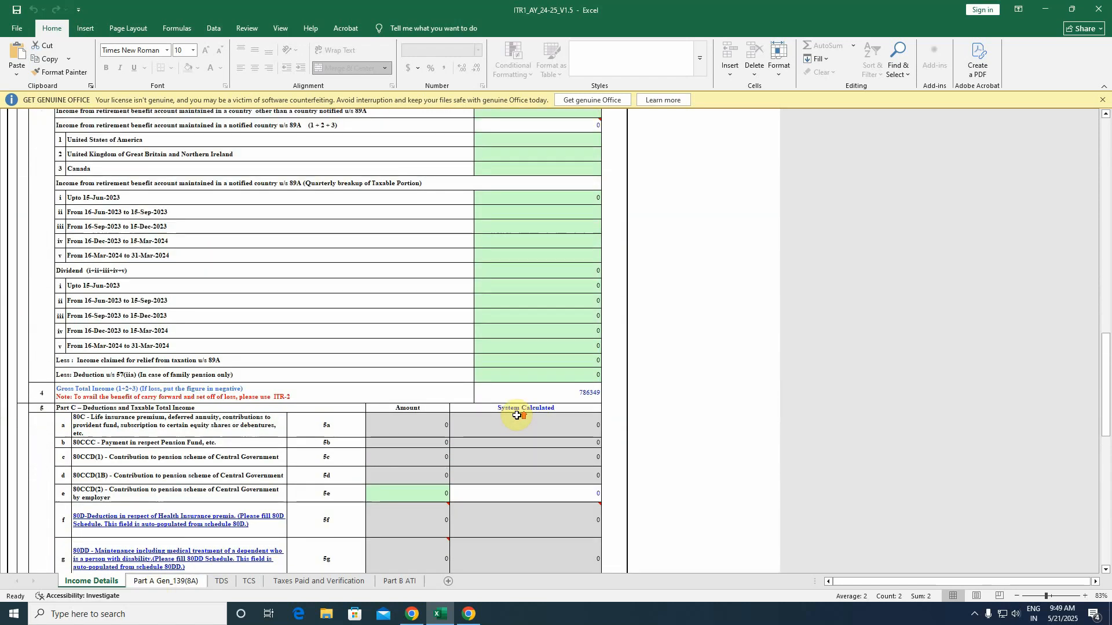
scroll(517, 415, "up", 15)
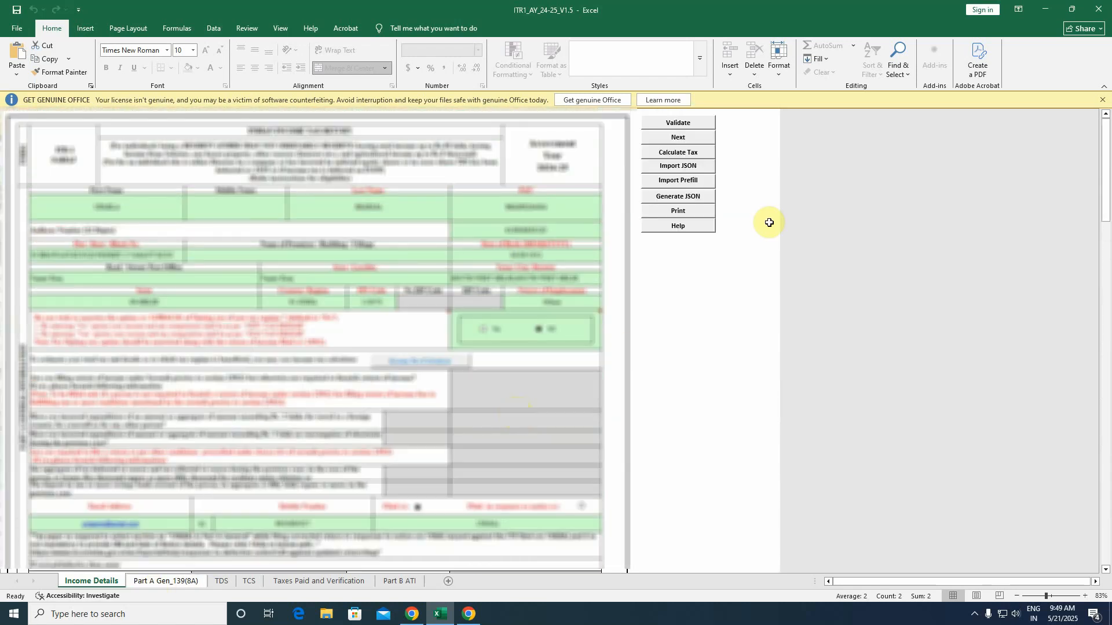
Validate the Income Details sheet and fill in the missing description for the first exempt allowance, Any Other
left_click(685, 123)
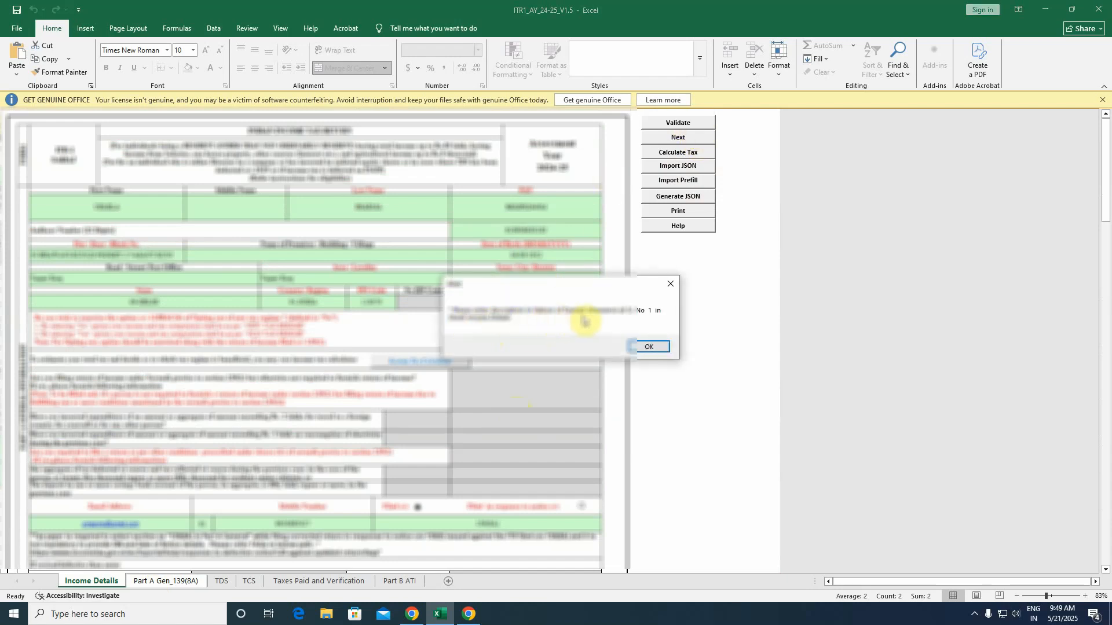
left_click(649, 348)
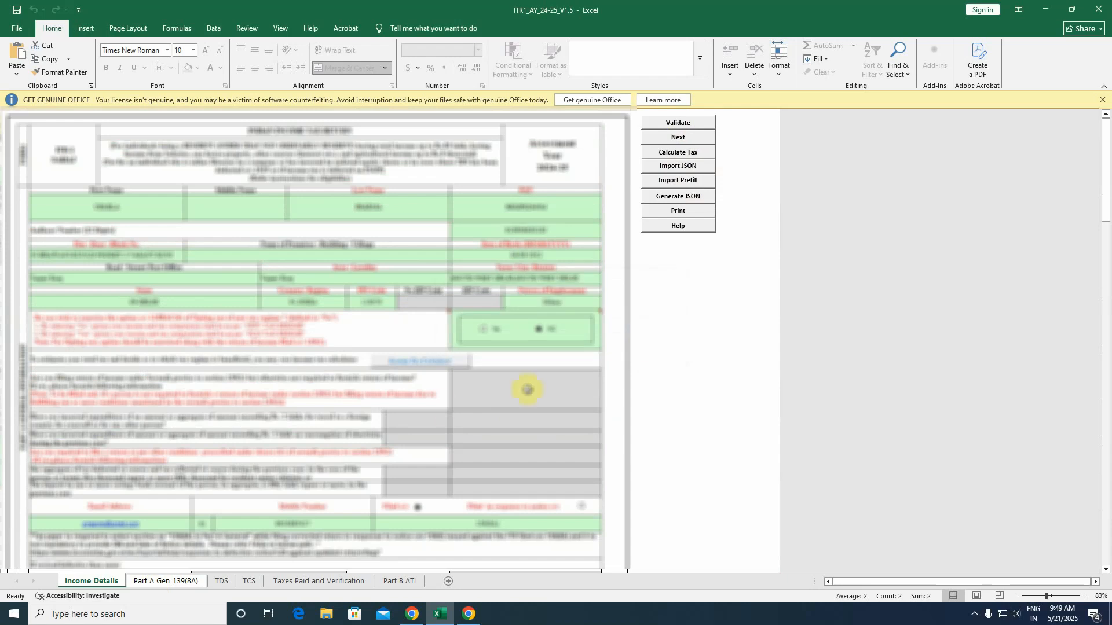
scroll(426, 405, "down", 10)
scroll(423, 393, "down", 3)
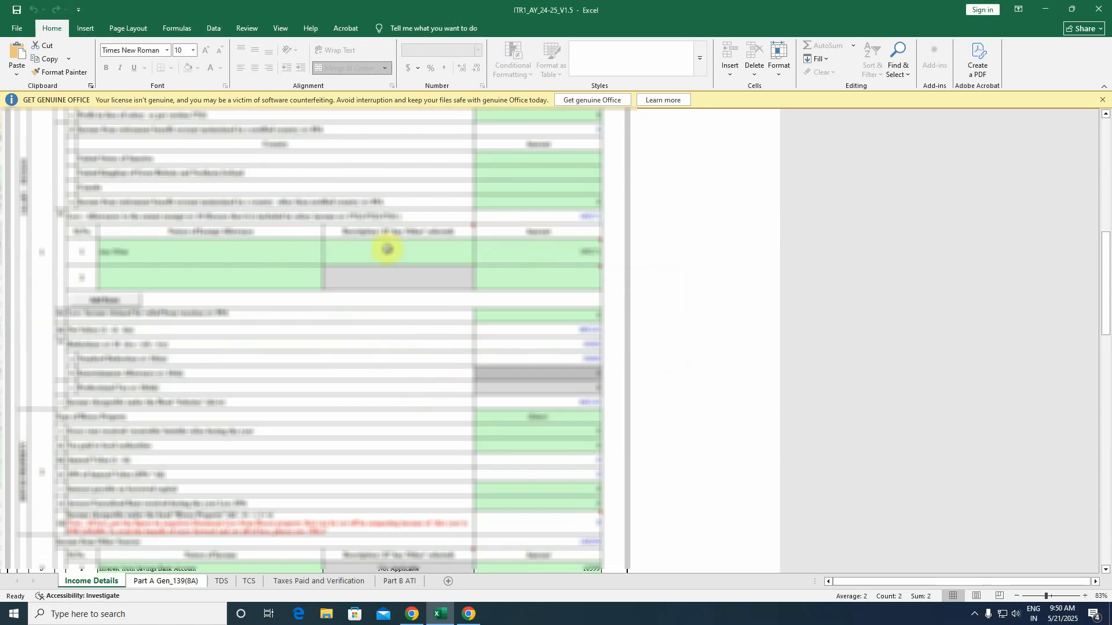
double_click(393, 254)
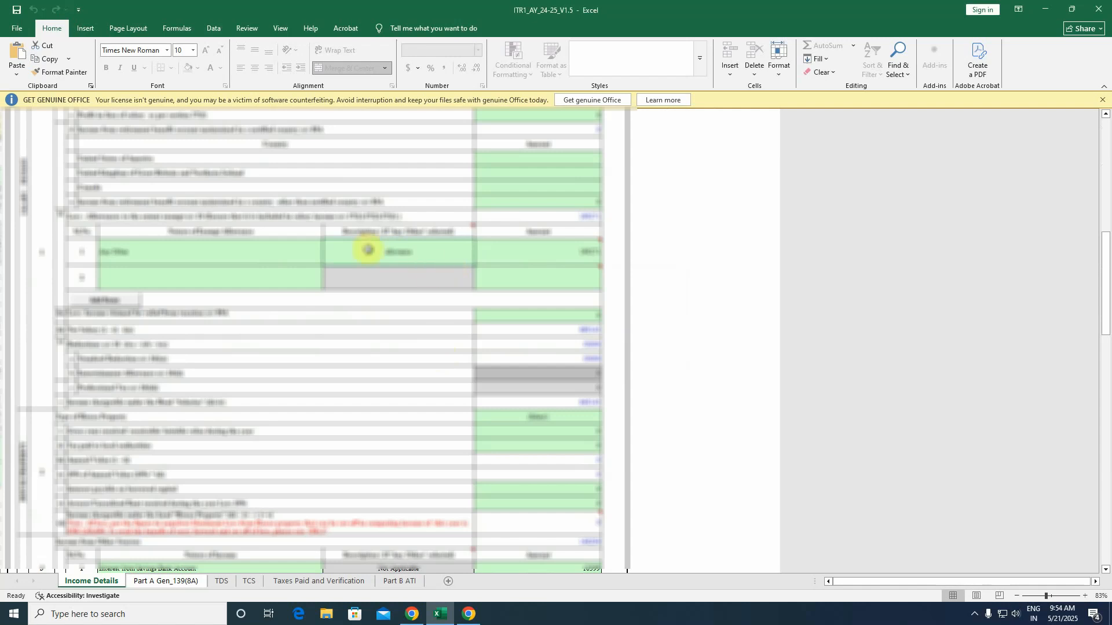
Validate the Income Details sheet again with the exempt allowance description in place
scroll(380, 275, "down", 8)
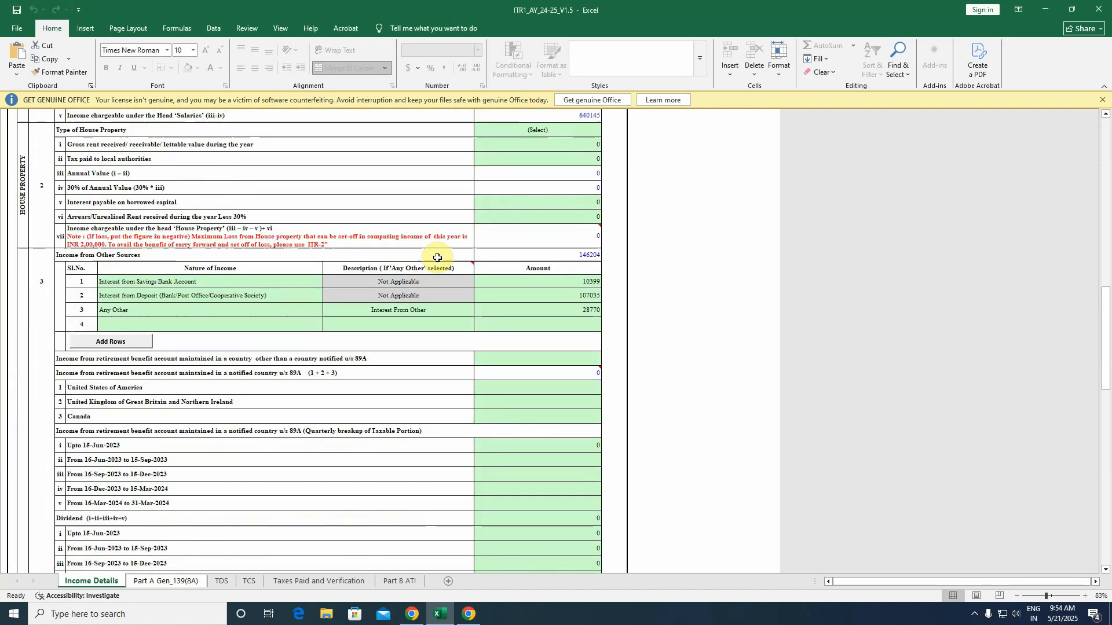
scroll(442, 248, "up", 12)
scroll(442, 220, "up", 8)
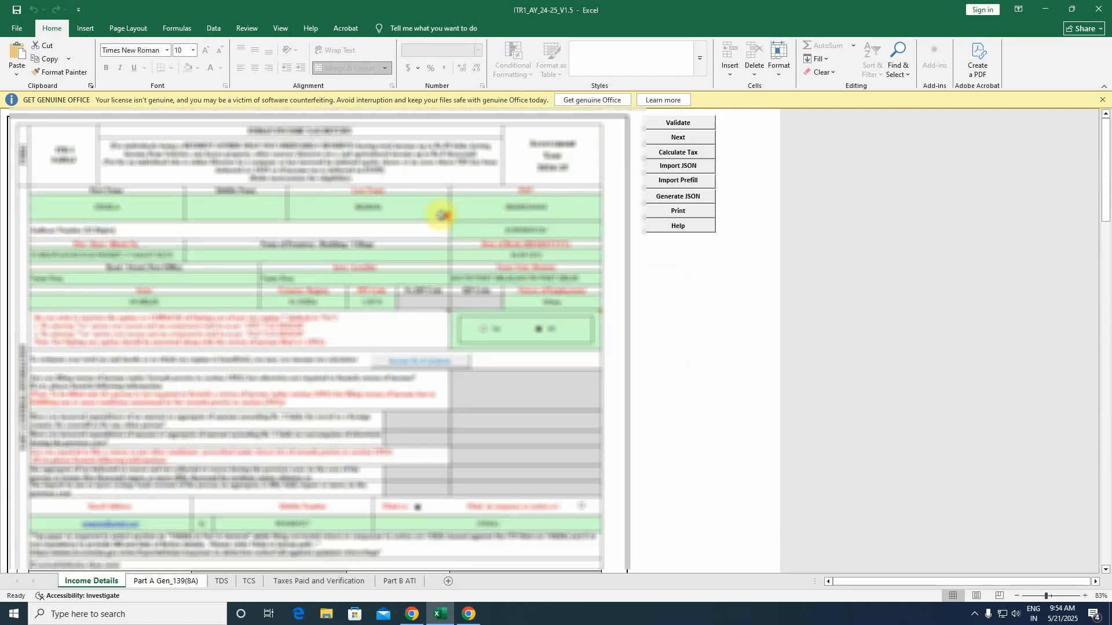
left_click(599, 305)
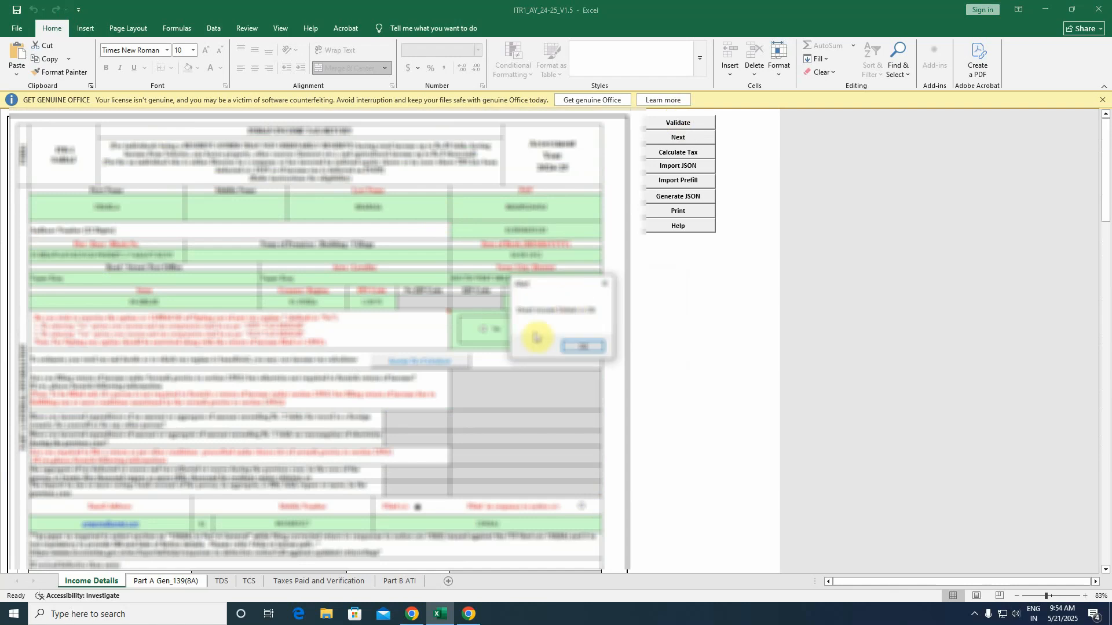
left_click(591, 348)
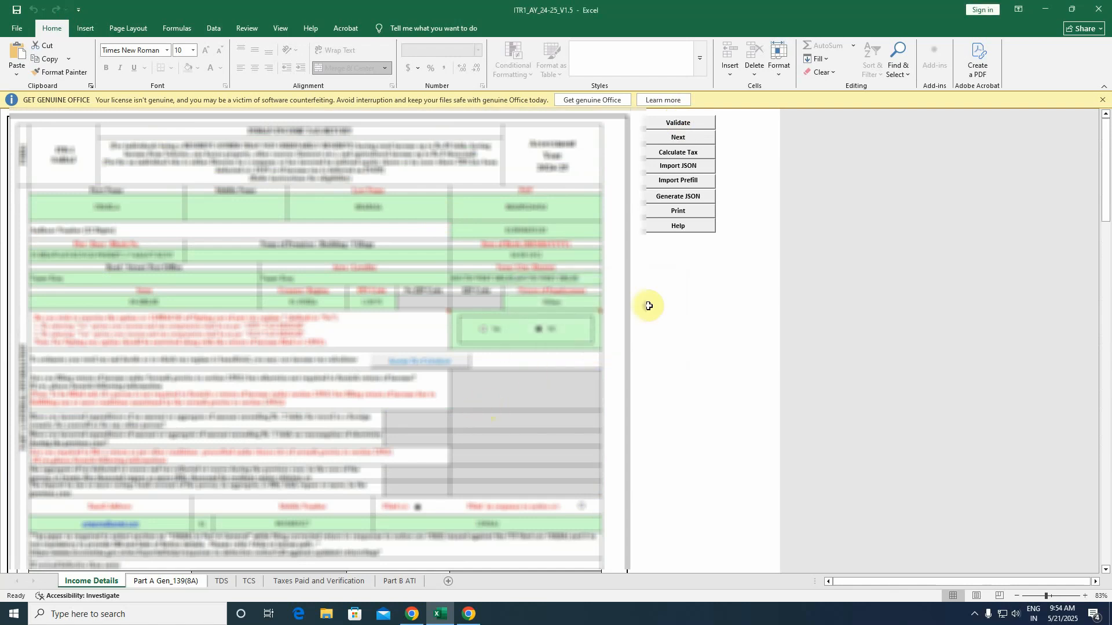
On the Part A Gen_139(8A) sheet, choose up to 12 months from the end of the relevant assessment year as filing period and validate the sheet
left_click(678, 138)
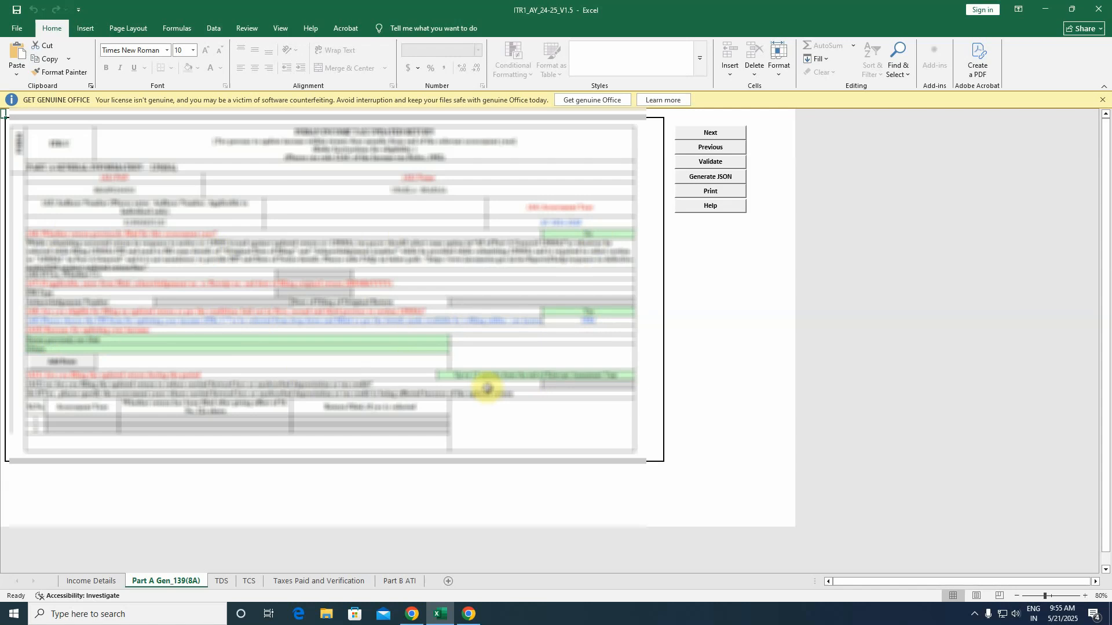
left_click(510, 376)
key("alt+Down")
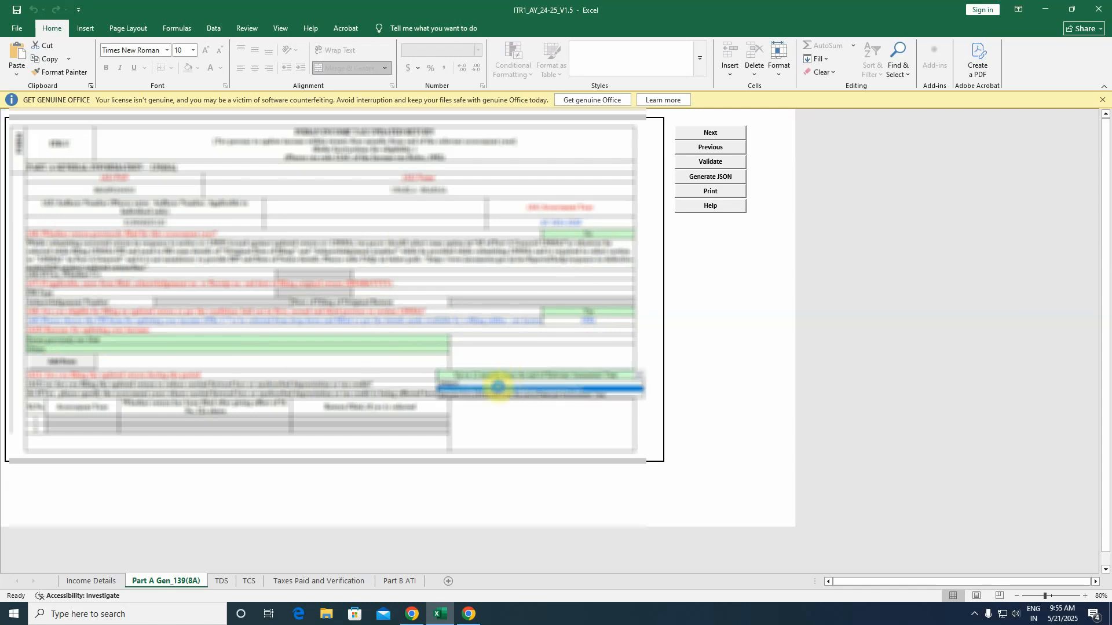
left_click(498, 388)
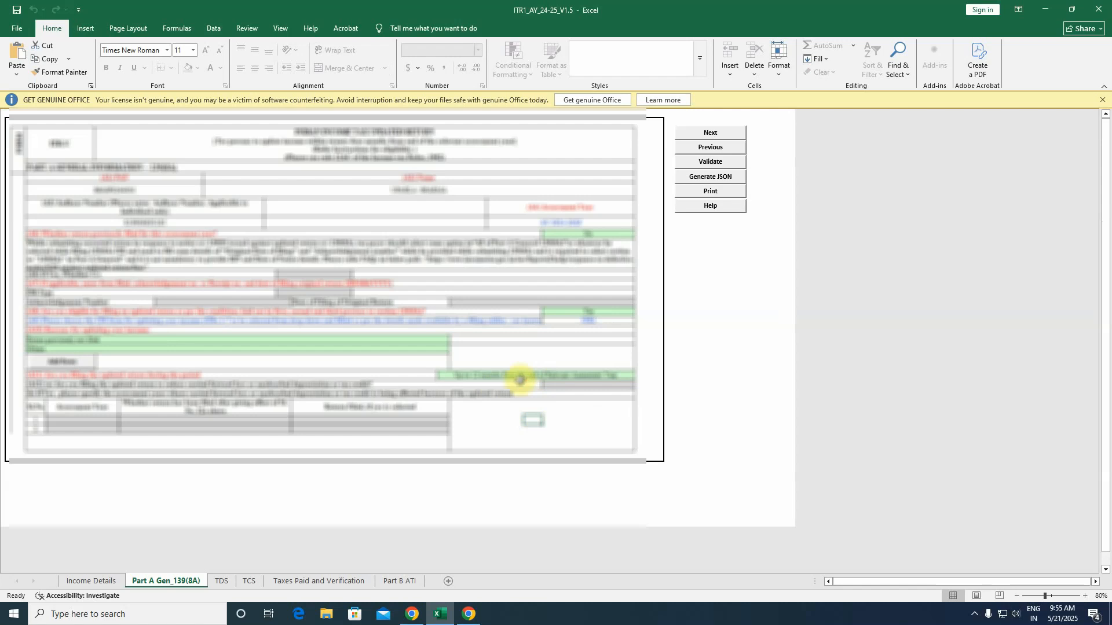
left_click(713, 163)
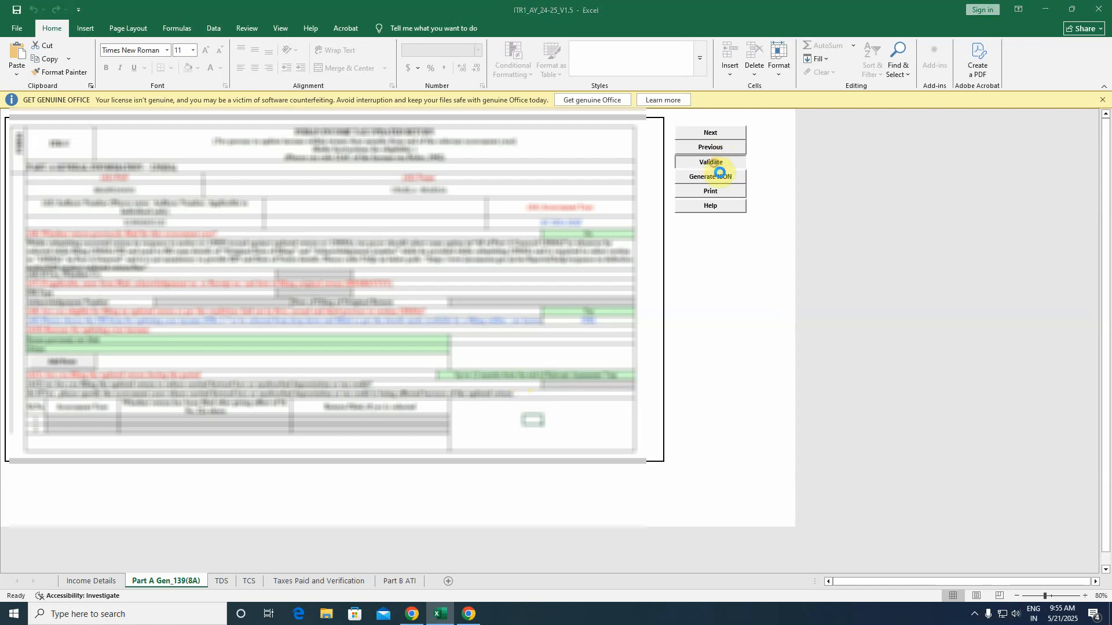
left_click(588, 341)
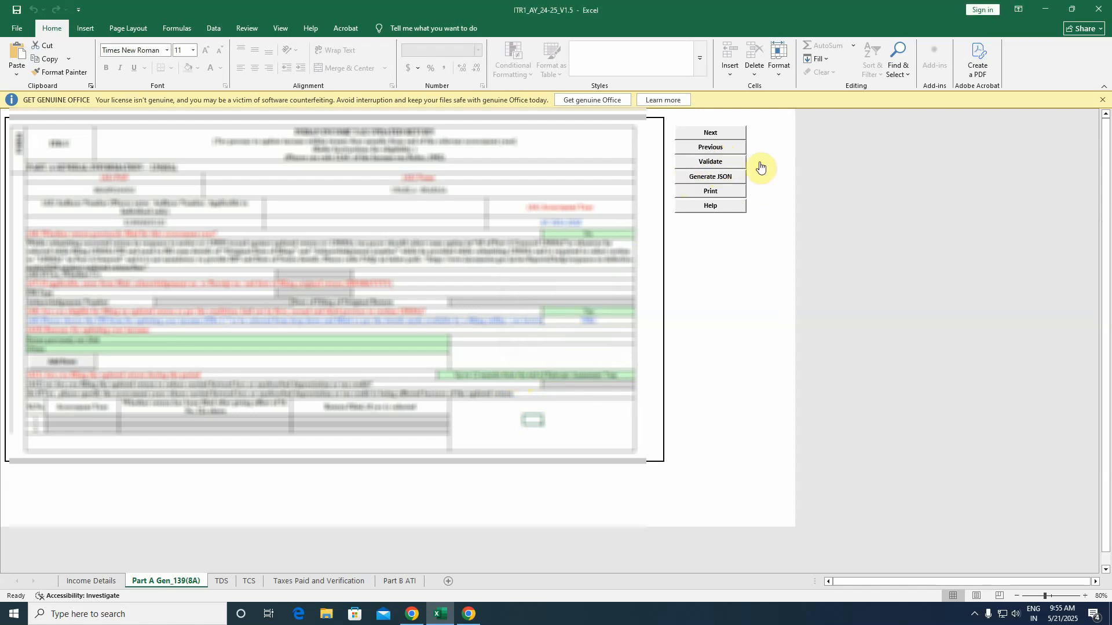
Go to the TDS sheet, acknowledge its alerts, and review the Form 16 salary table and the Form 16A table
left_click(717, 137)
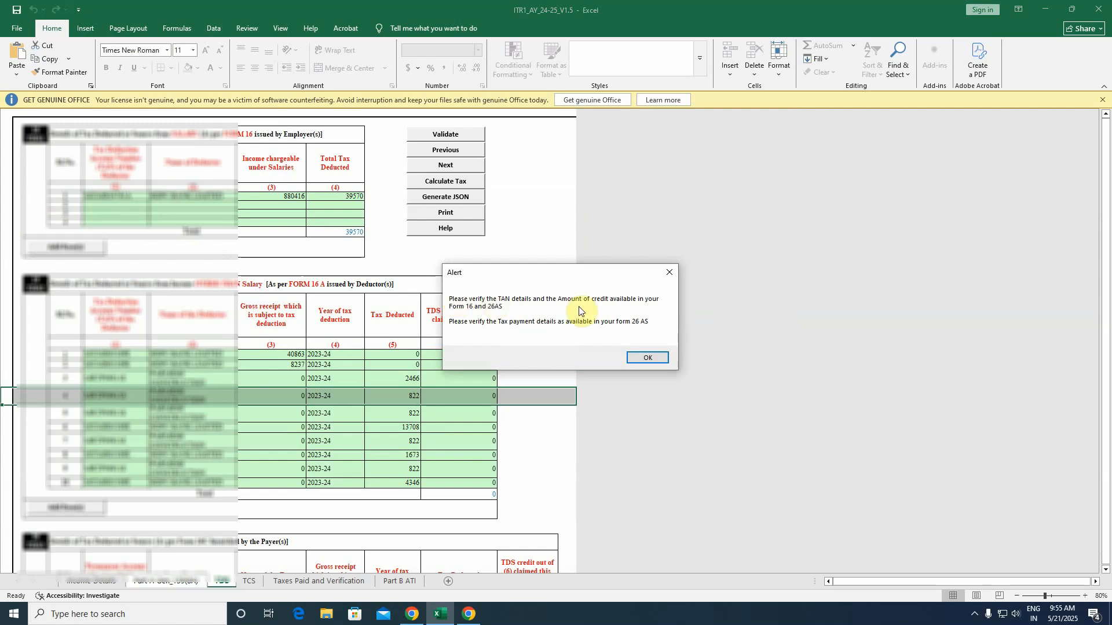
left_click(642, 357)
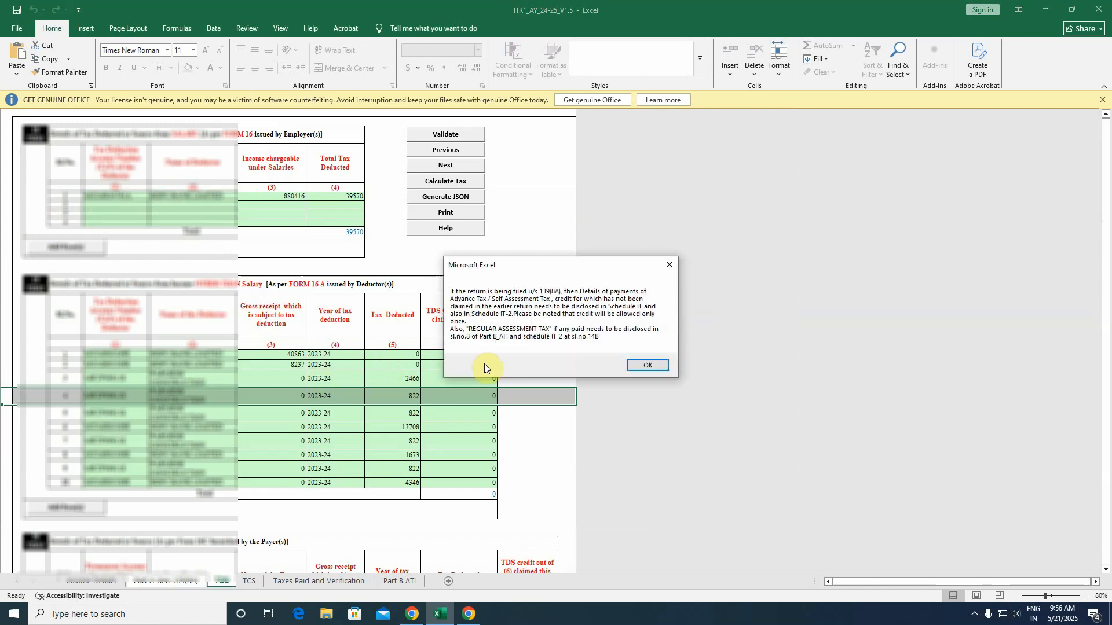
left_click(641, 364)
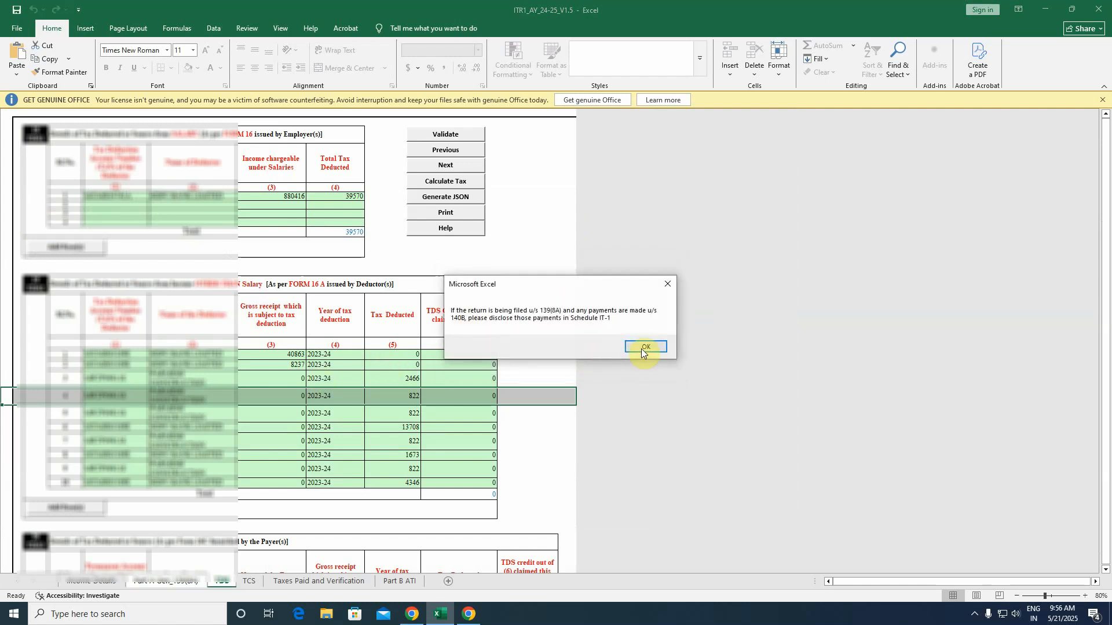
left_click(643, 348)
scroll(329, 311, "down", 4)
scroll(336, 325, "up", 4)
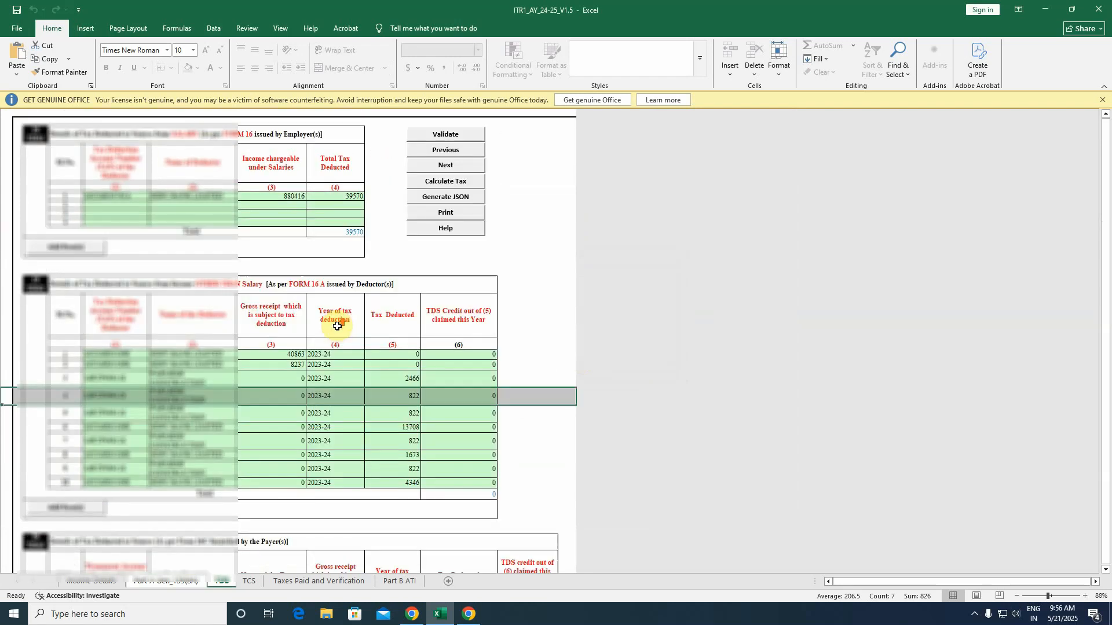
left_click(255, 248)
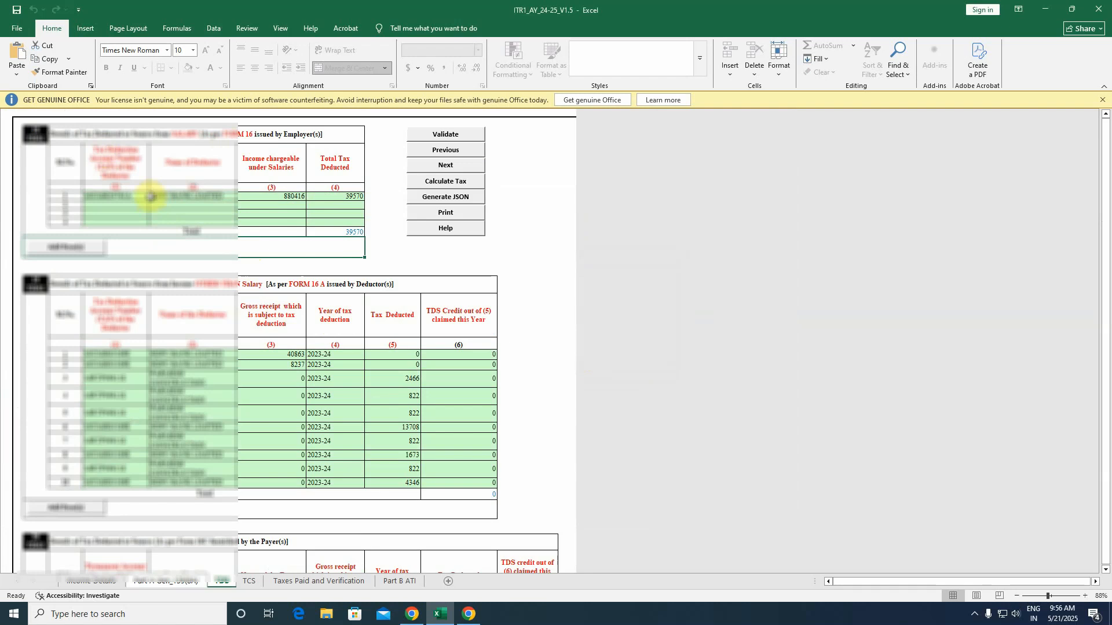
left_click(126, 197)
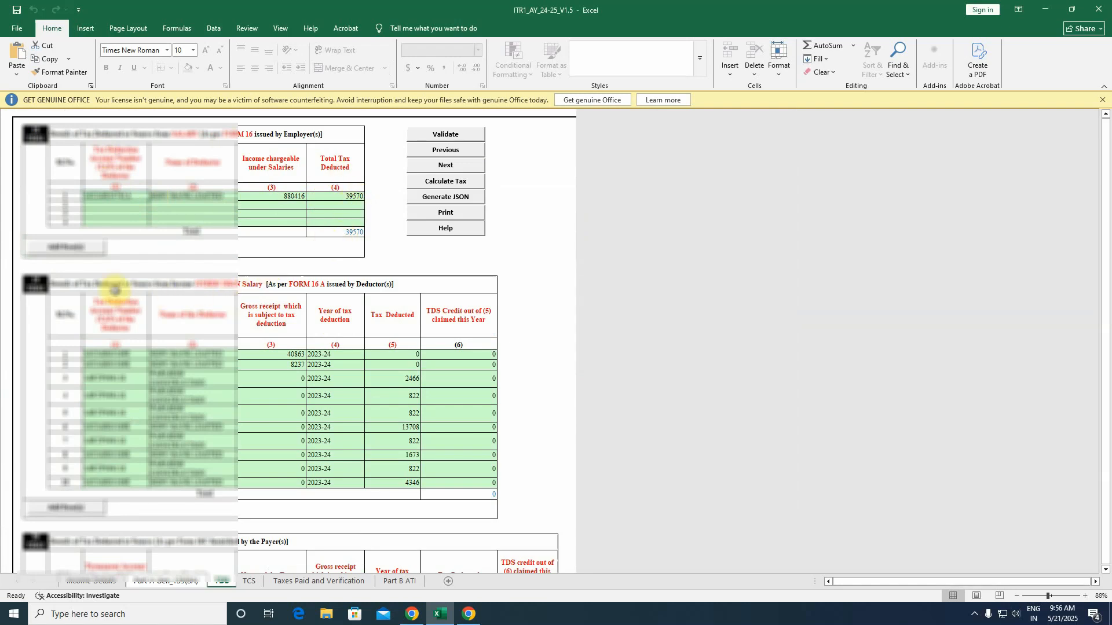
left_click(288, 289)
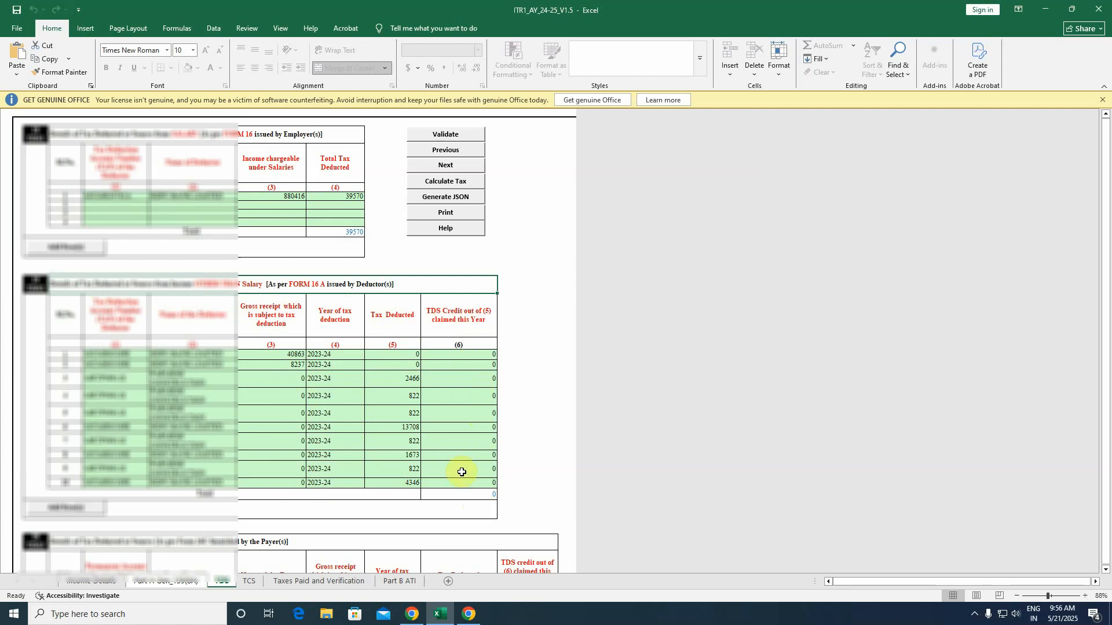
Compare the tax deducted with the gross receipt entries in rows 3 to 10 of the Form 16A table
left_click(415, 380)
left_click(411, 397)
left_click(406, 416)
left_click(406, 428)
left_click(407, 442)
left_click(405, 456)
left_click(407, 469)
left_click(409, 483)
left_click(411, 384)
left_click(285, 379)
left_click(281, 399)
left_click(282, 418)
left_click(284, 429)
left_click(285, 442)
left_click(285, 455)
left_click(285, 467)
left_click(288, 482)
left_click(286, 381)
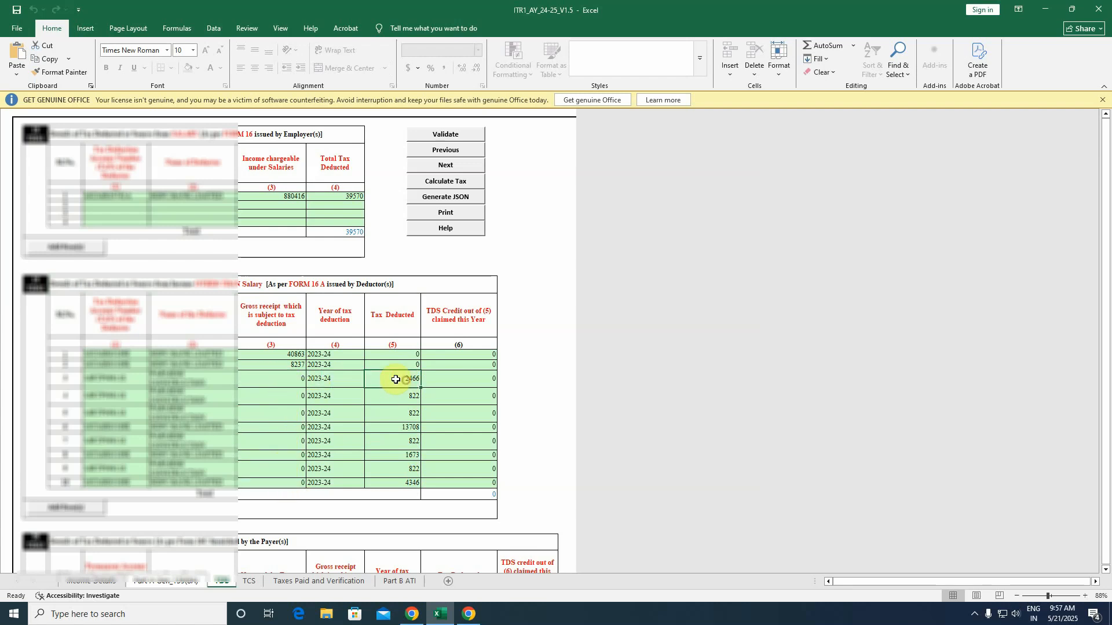
left_click(296, 396)
left_click(404, 398)
left_click(288, 413)
left_click(401, 409)
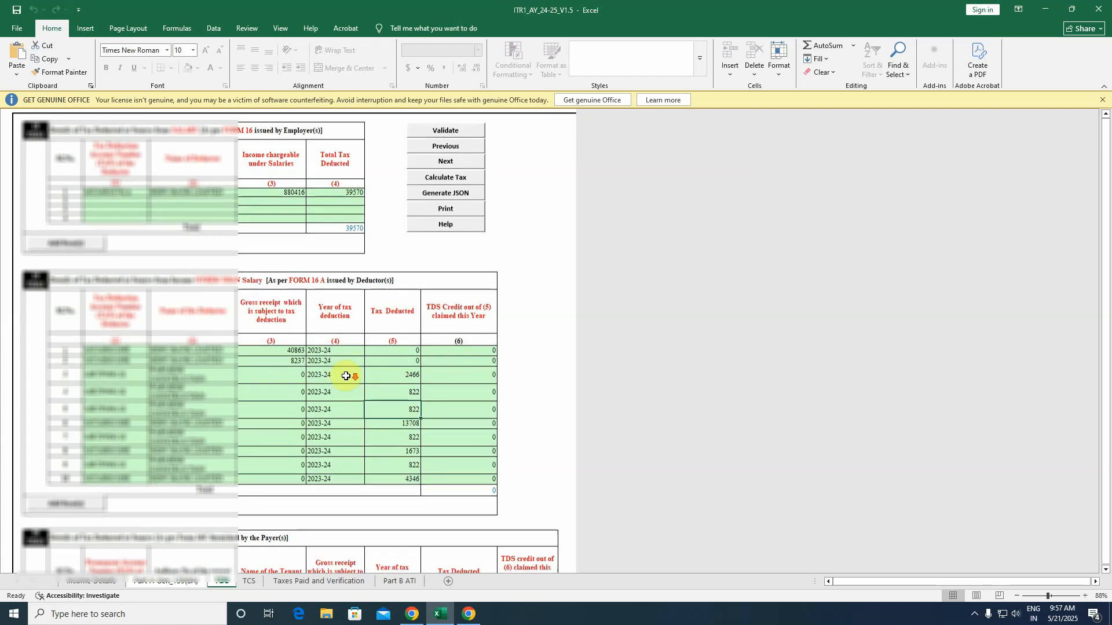
Check the tenant TDS and the advance and self-assessment tax tables, as well as the TCS sheet
scroll(373, 428, "down", 8)
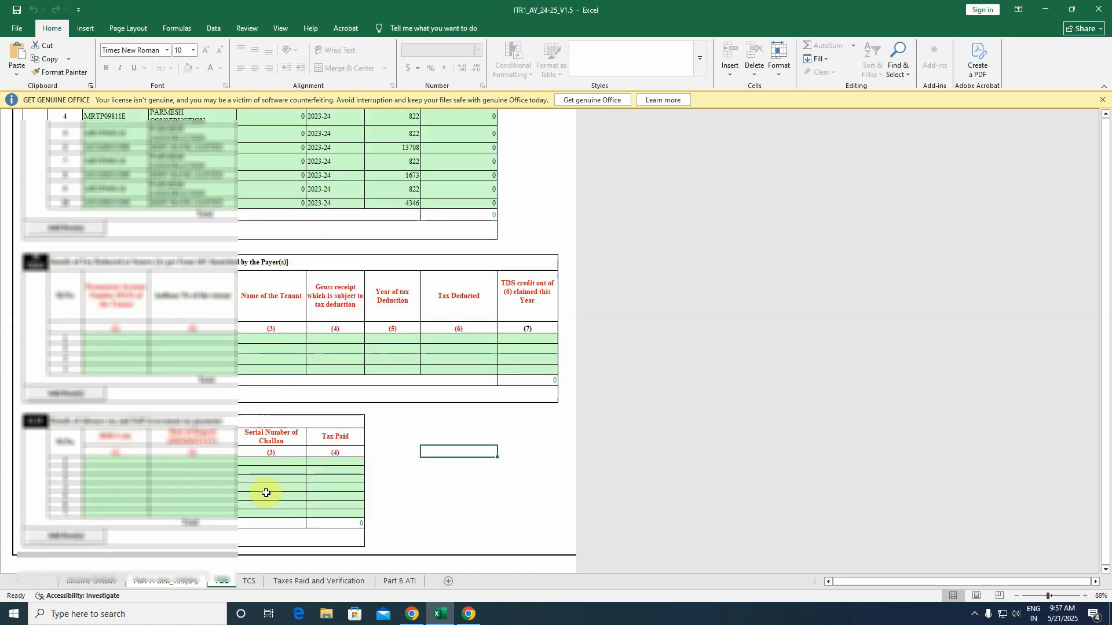
left_click(71, 260)
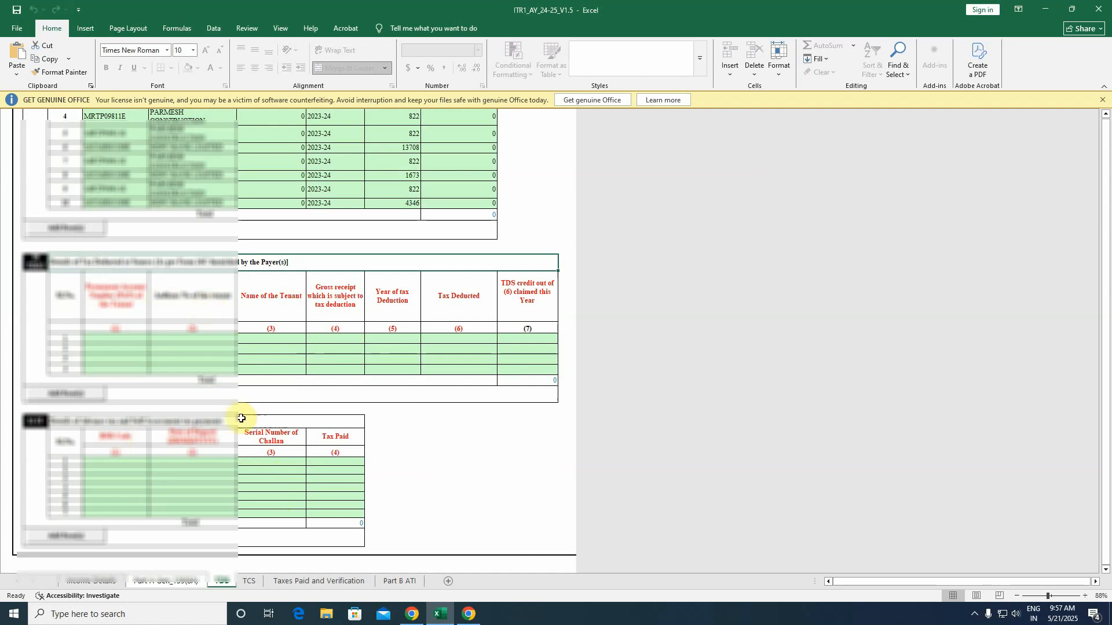
left_click(250, 582)
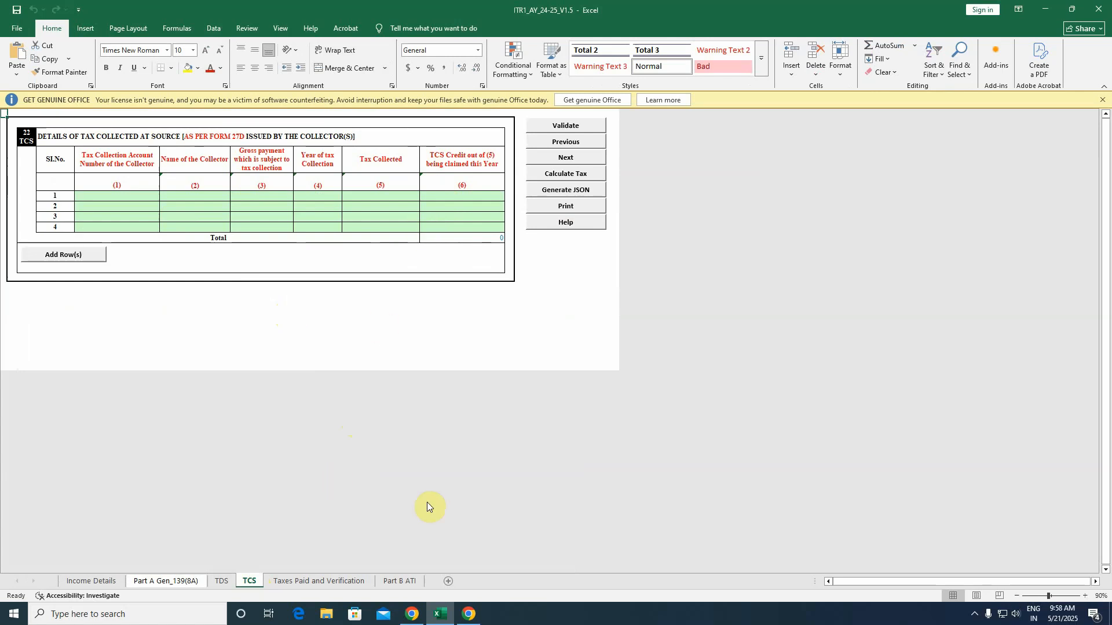
Review the bank account and verification details on the Taxes Paid and Verification sheet and validate it
left_click(282, 579)
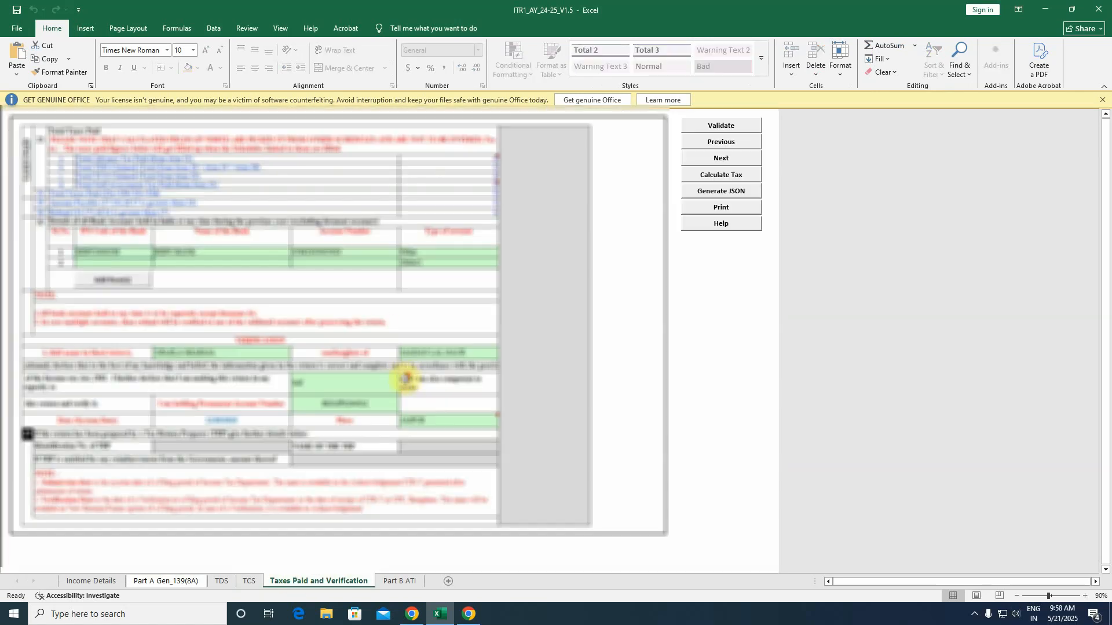
left_click(442, 267)
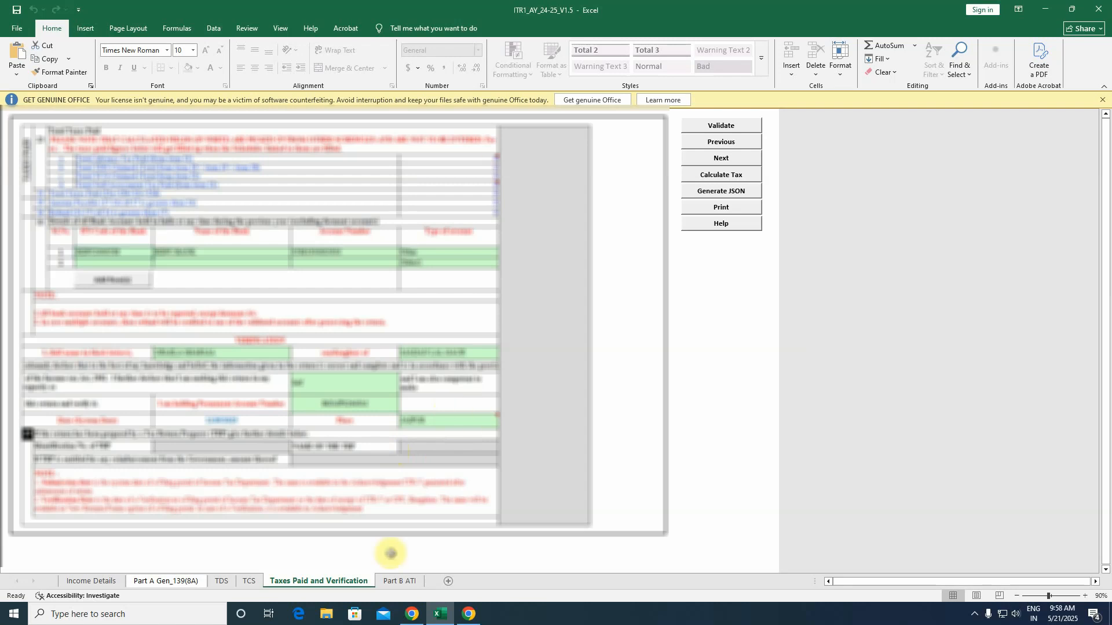
left_click(725, 129)
left_click(596, 348)
Review the Part B ATI sheet's total updated income, tax paid u/s 140B and tax payment details
left_click(409, 580)
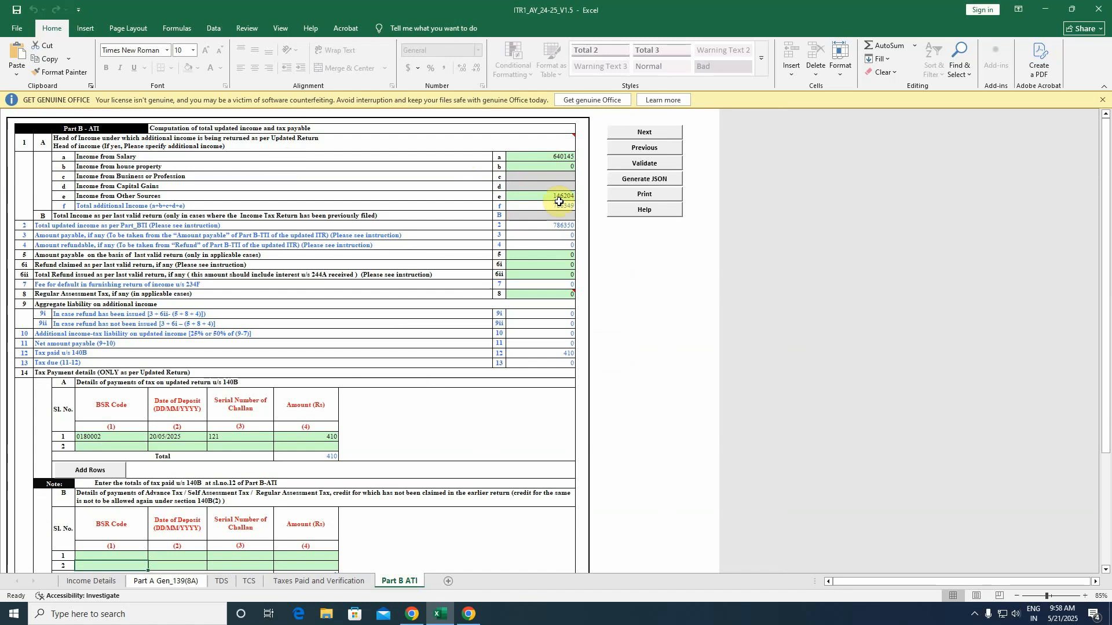
left_click(558, 225)
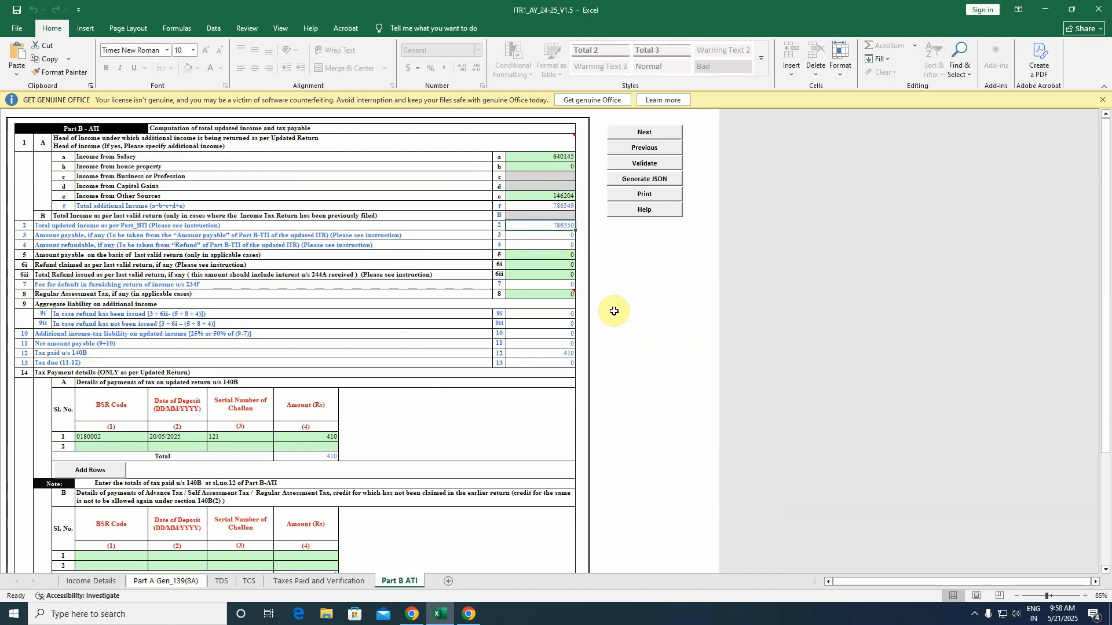
left_click(558, 351)
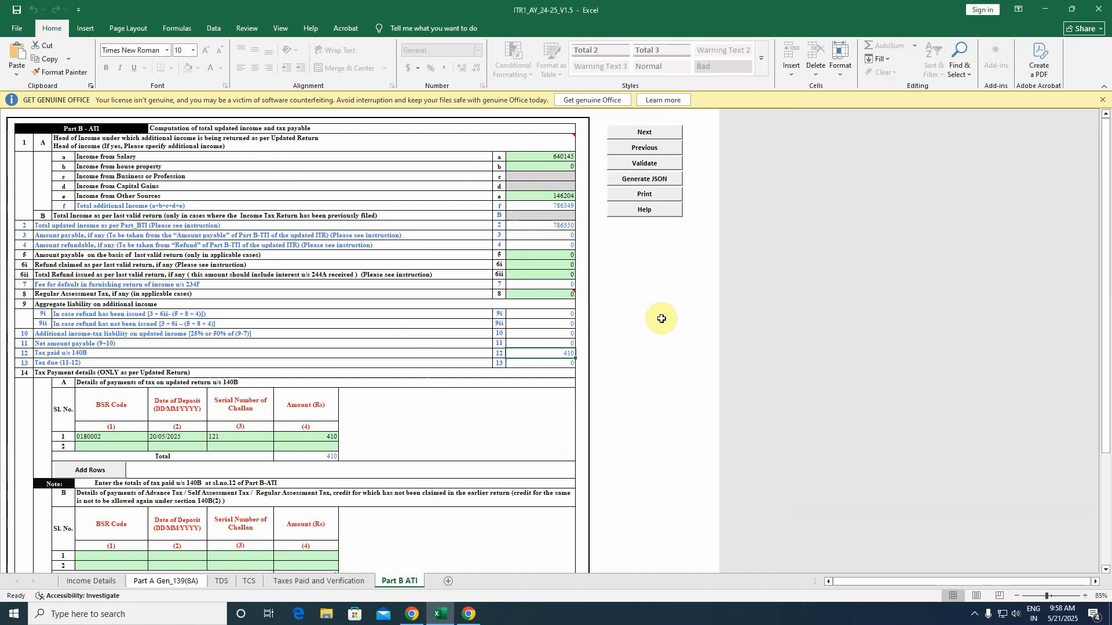
left_click(392, 435)
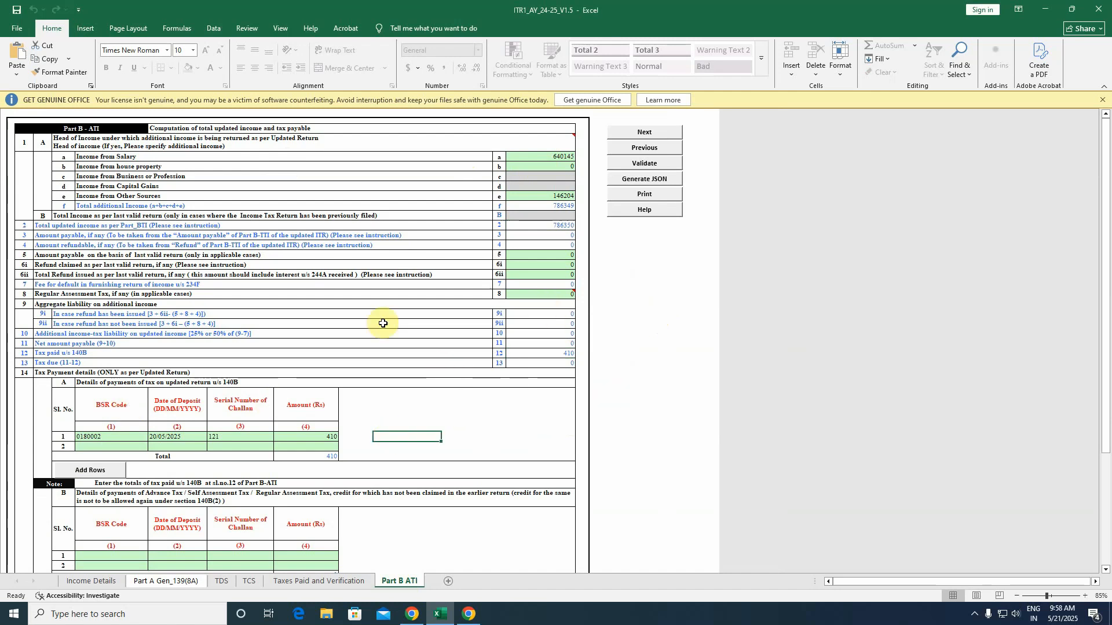
scroll(405, 338, "down", 7)
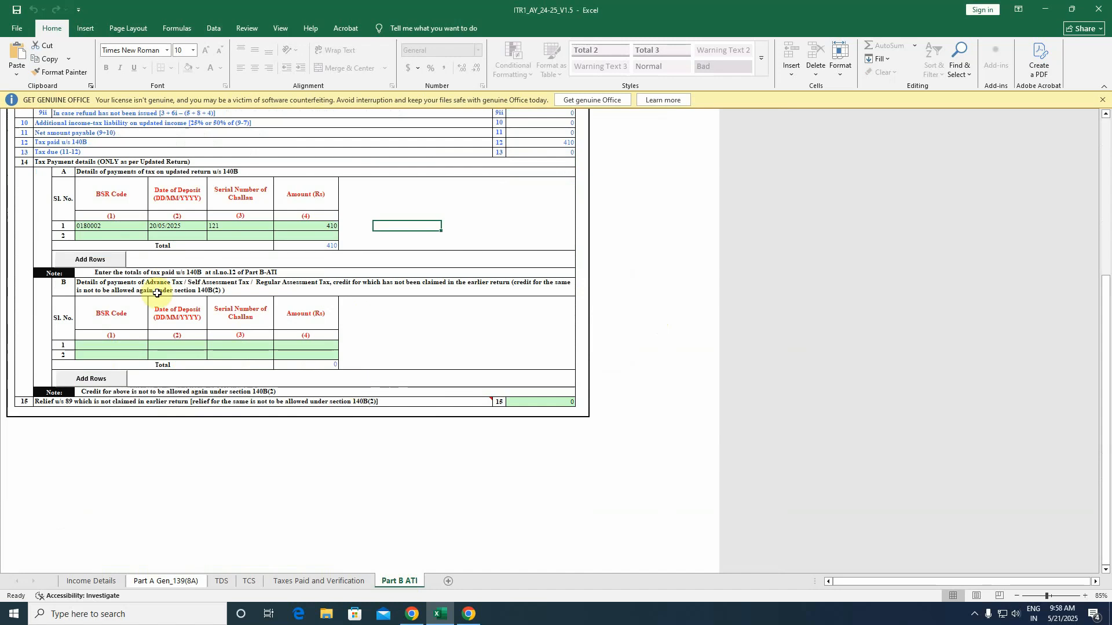
scroll(446, 437, "up", 7)
Validate the Part B ATI sheet and try to generate the return's JSON file
left_click(656, 164)
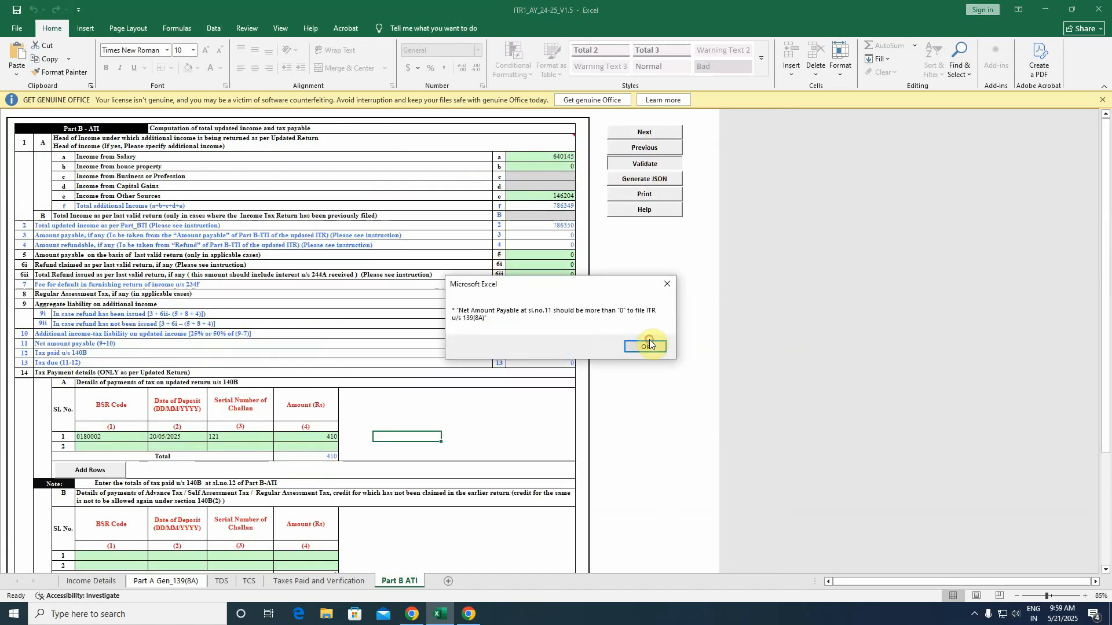
left_click(646, 346)
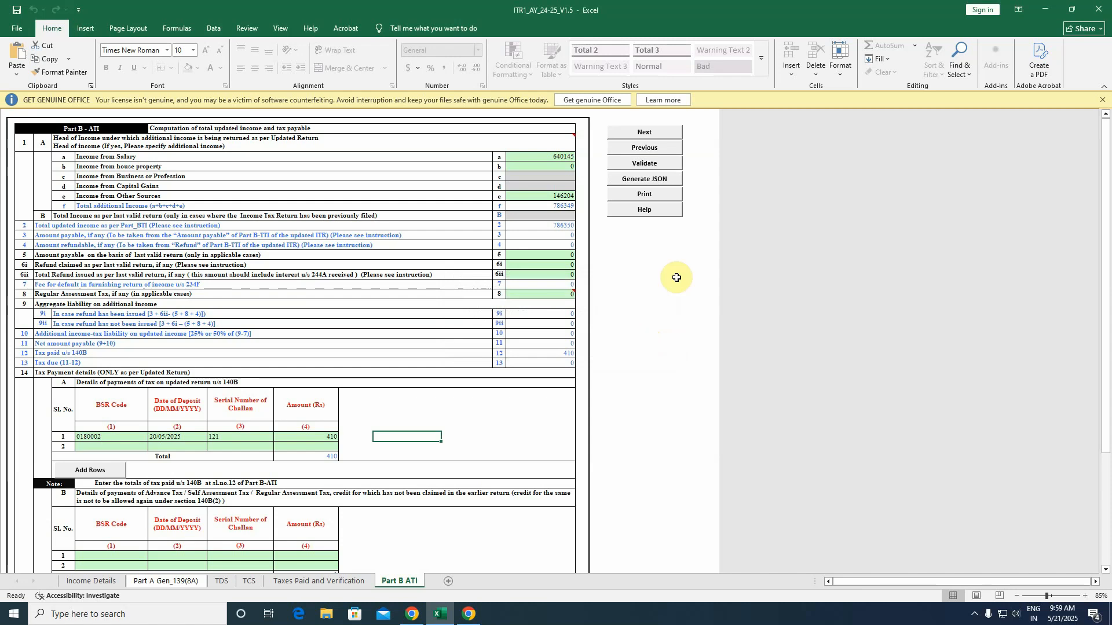
left_click(639, 179)
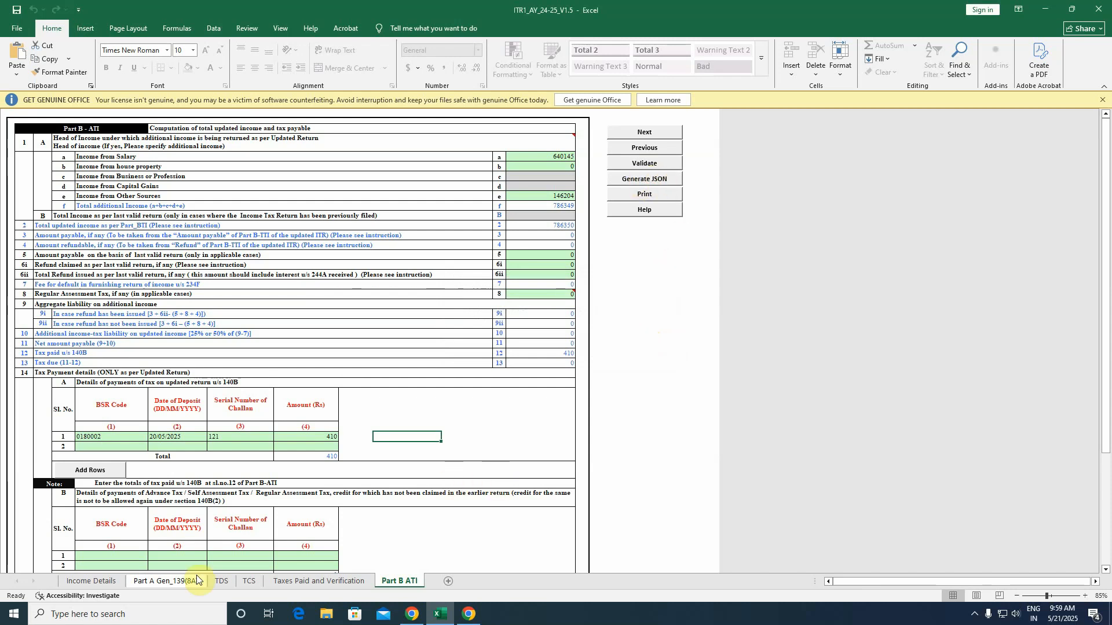
Recalculate the tax on the Income Details sheet and recheck the amount payable, late fee and tax paid u/s 140B on Part B ATI
left_click(91, 581)
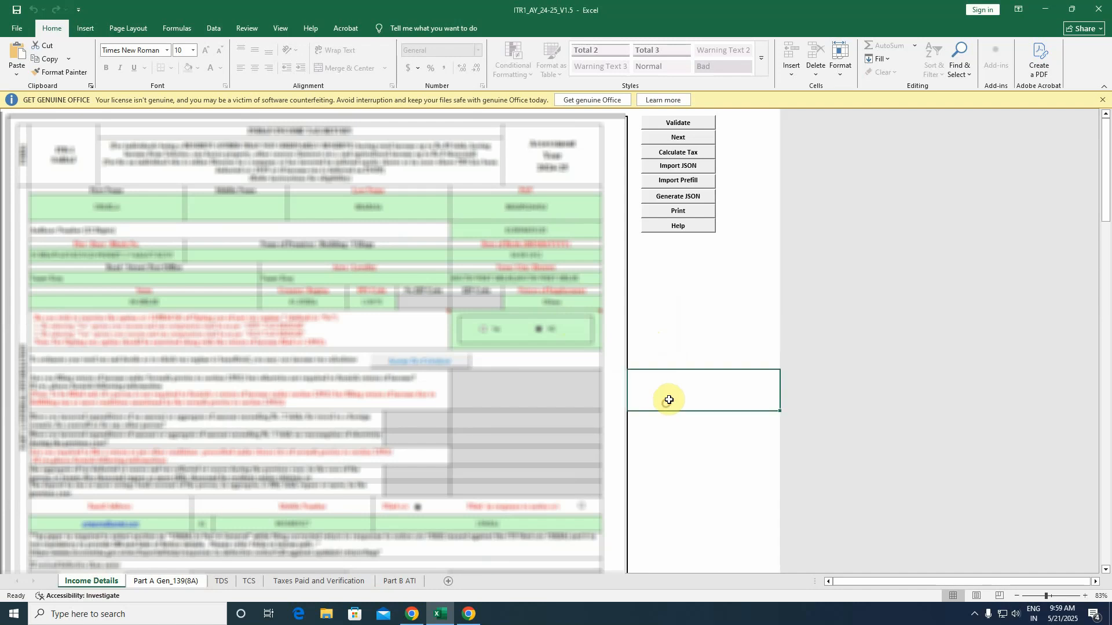
left_click(679, 153)
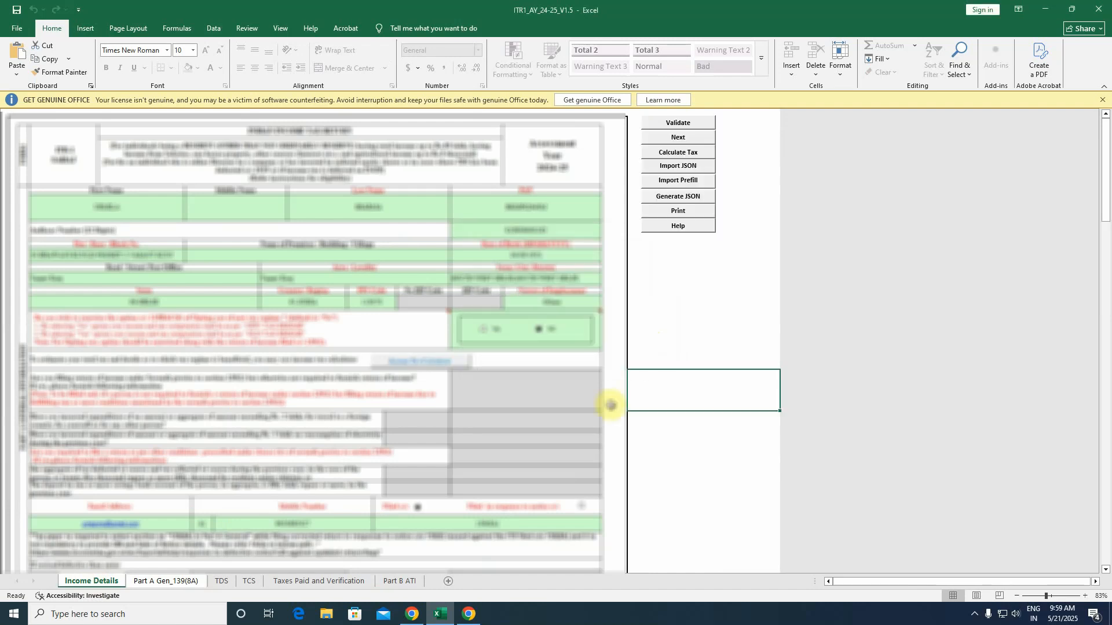
left_click(399, 582)
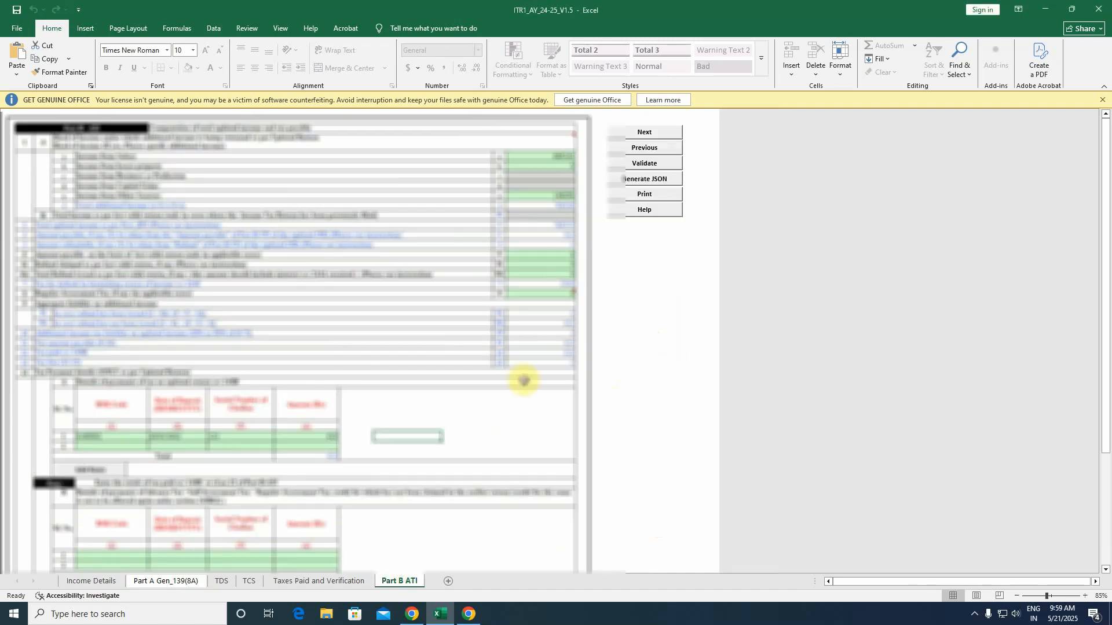
left_click(559, 224)
left_click(553, 285)
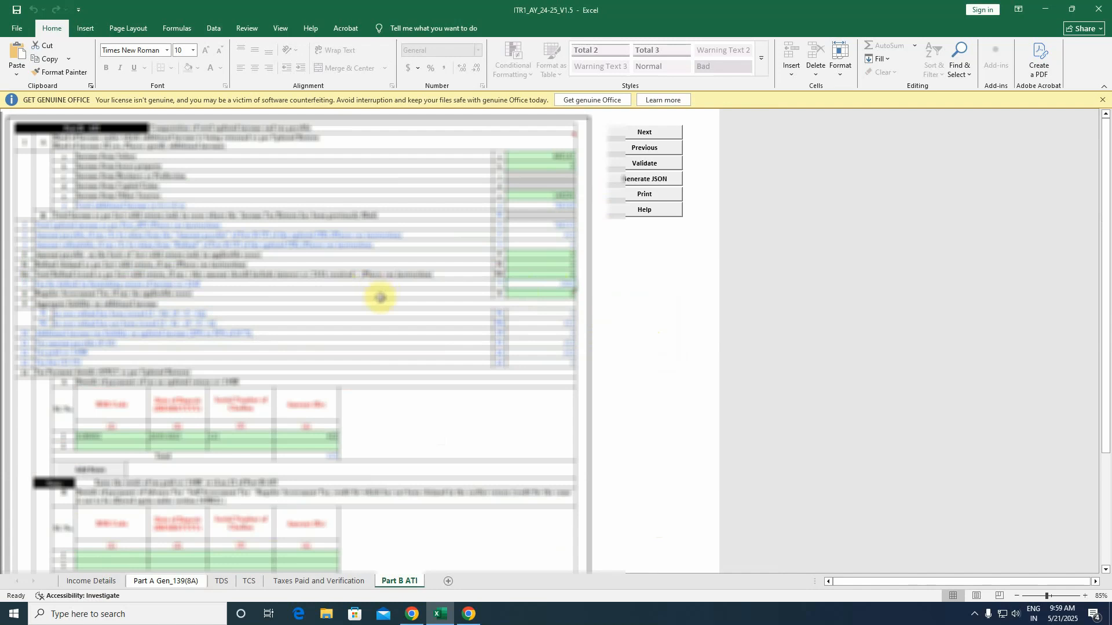
left_click(572, 351)
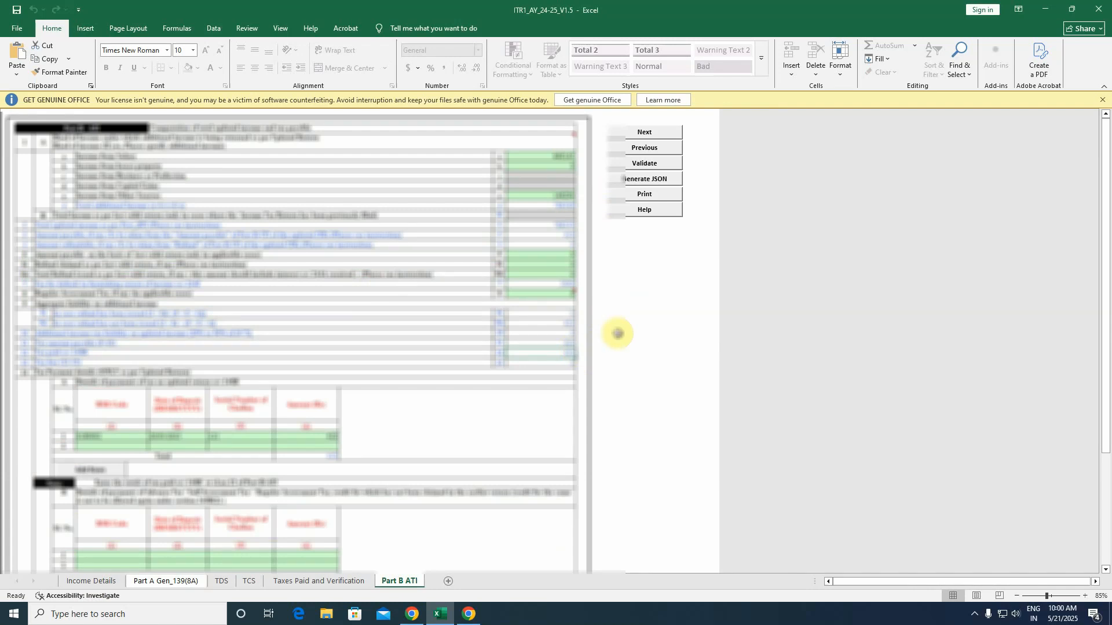
scroll(503, 433, "down", 5)
scroll(474, 410, "up", 5)
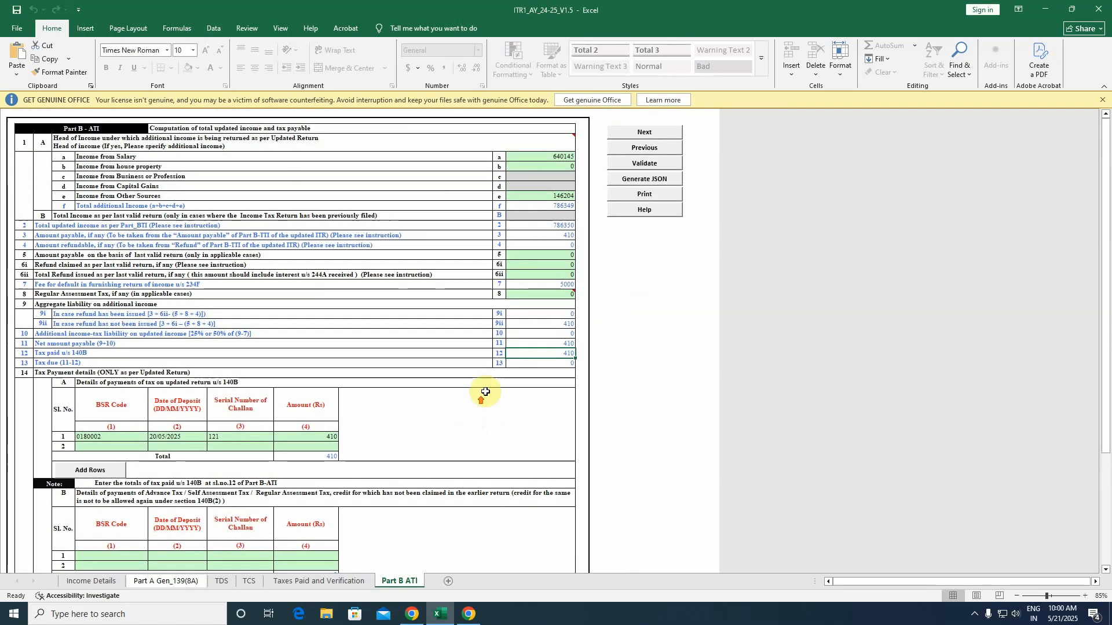
Generate the return's JSON from the Income Details sheet, accepting the alerts to reach the summary sheet
left_click(88, 581)
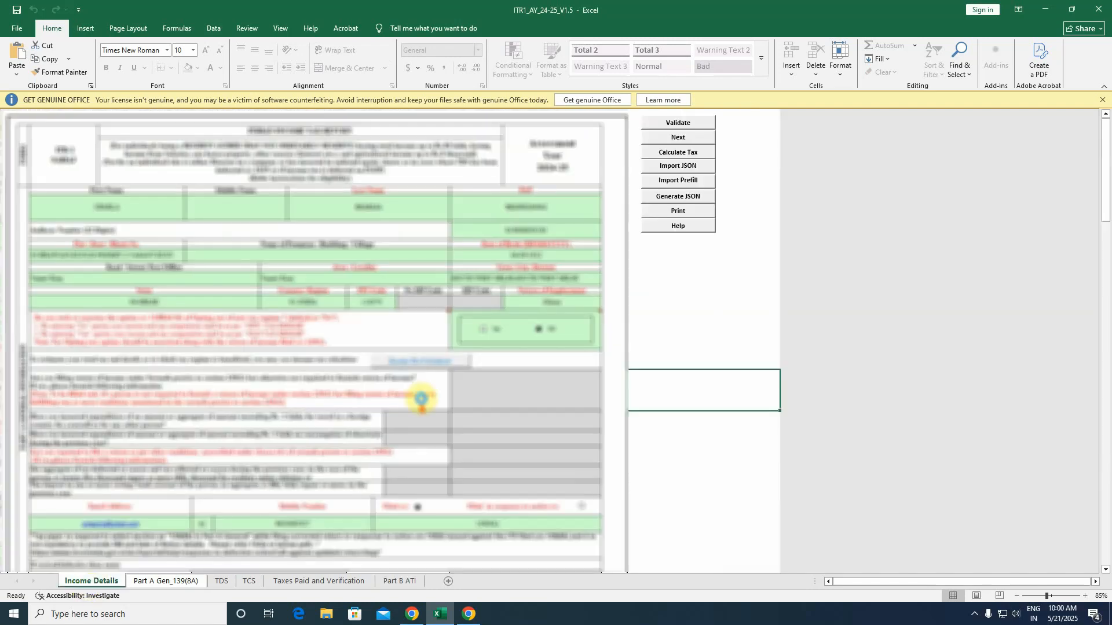
left_click(679, 198)
left_click(491, 327)
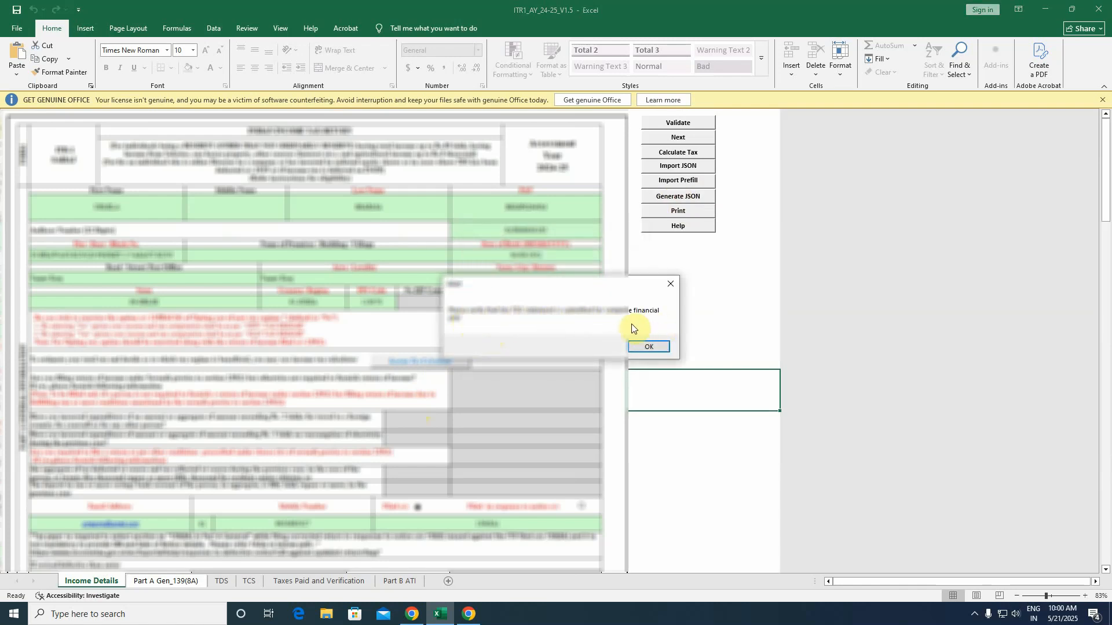
left_click(647, 346)
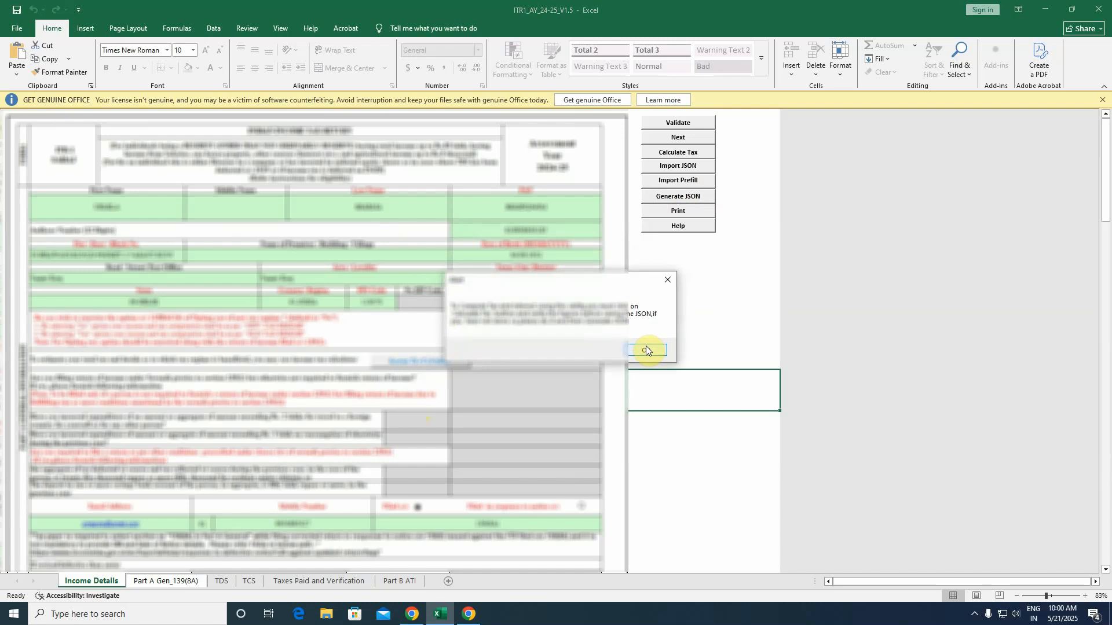
left_click(646, 347)
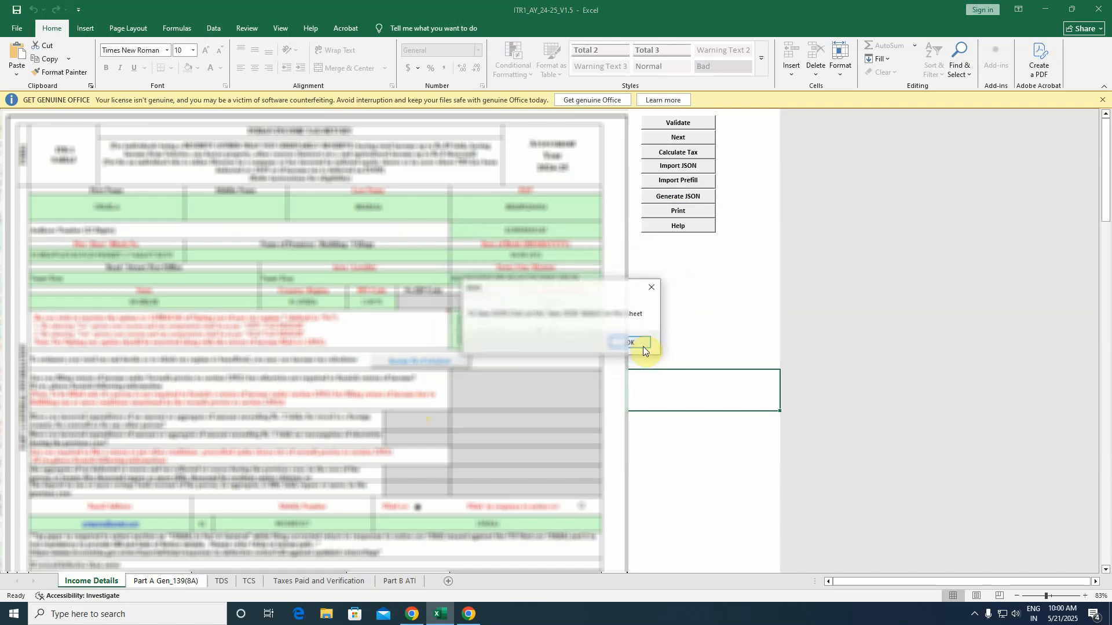
left_click(628, 343)
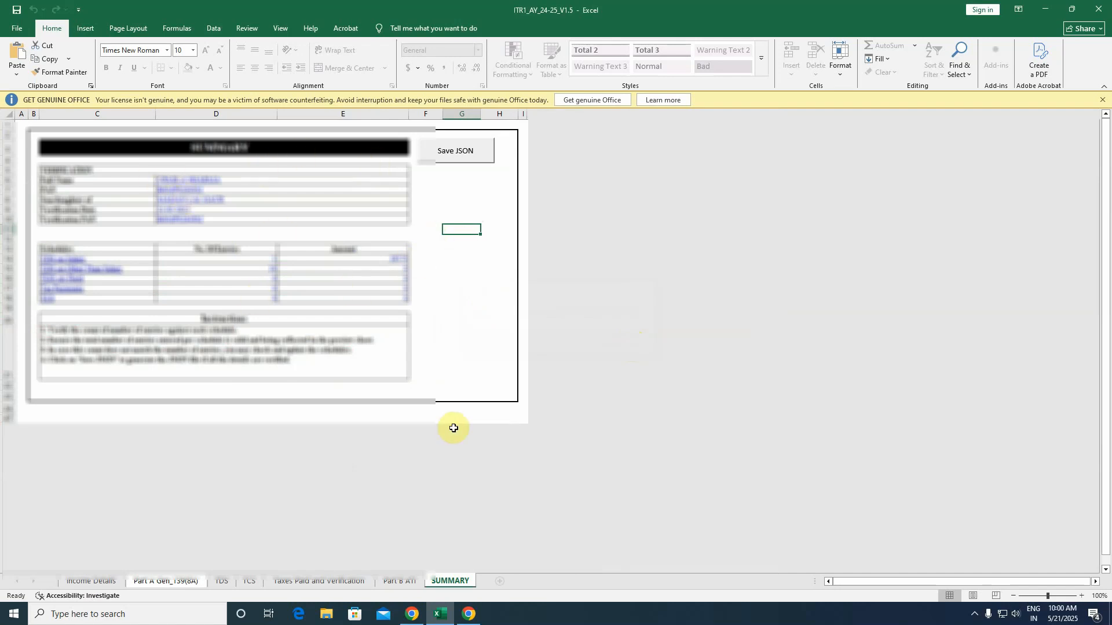
Save the return's JSON file from the summary sheet and show its folder in File Explorer
left_click(455, 151)
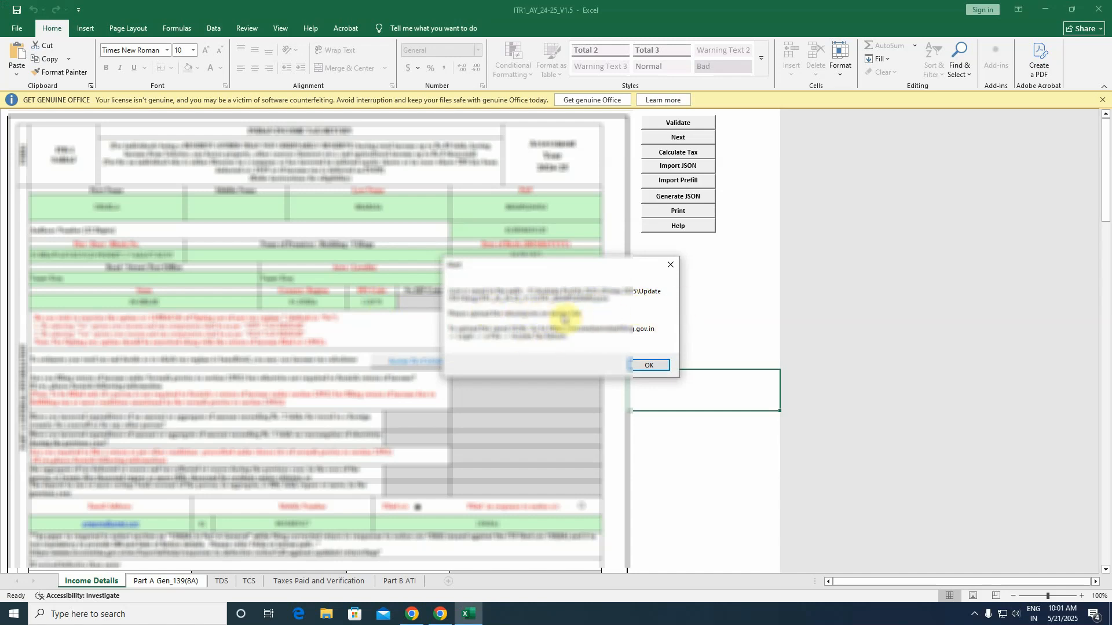
left_click(647, 366)
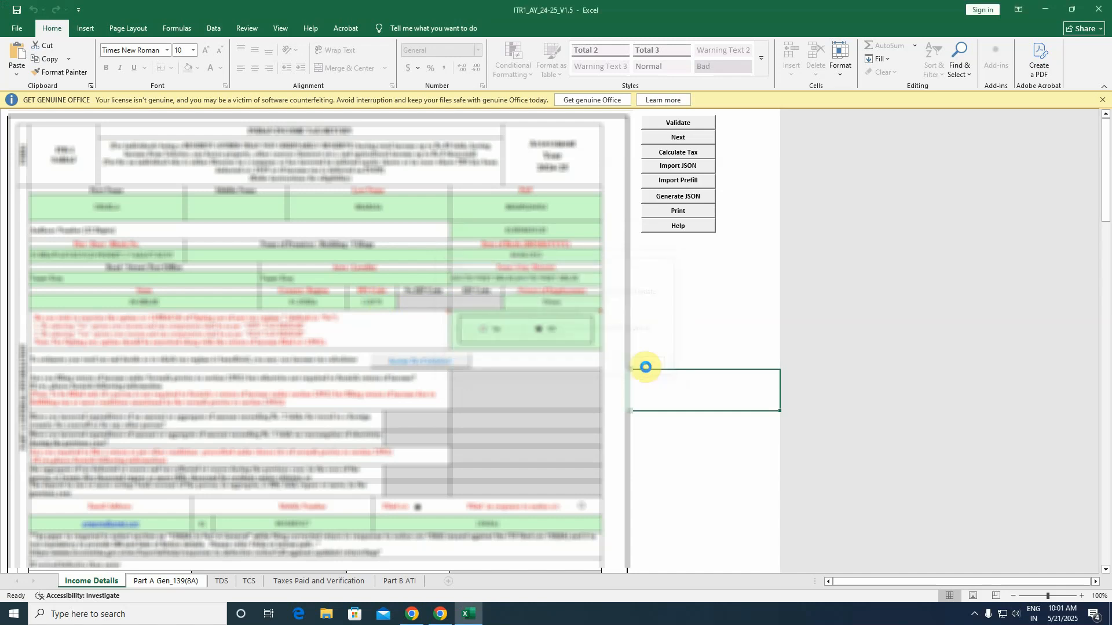
left_click(327, 614)
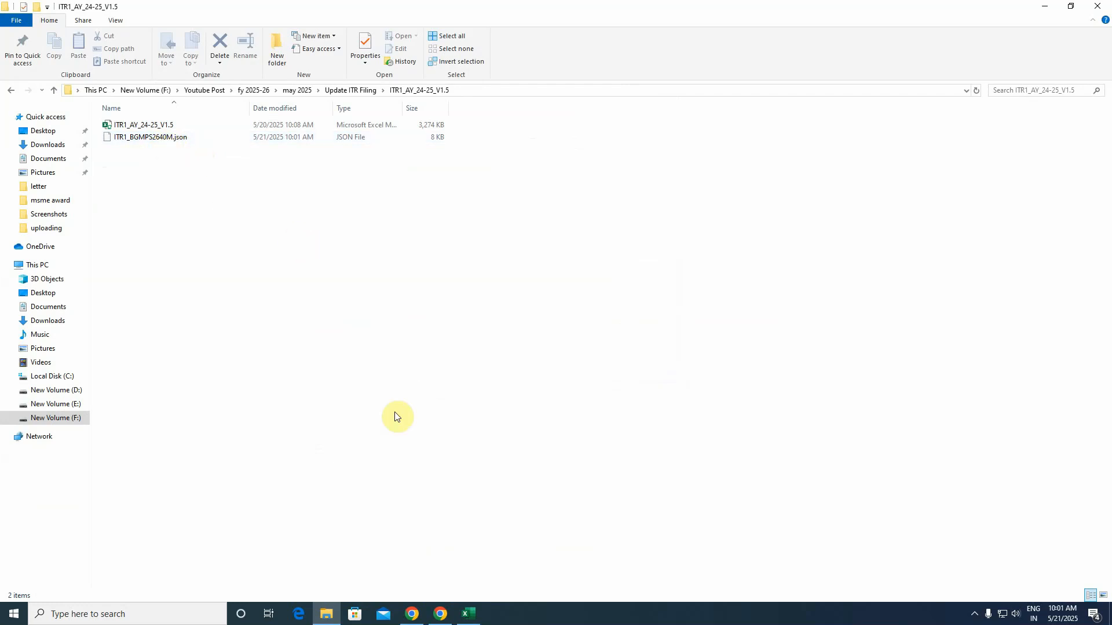
Switch to Chrome and log in to the Income Tax e-Filing portal with the taxpayer's PAN and account password
left_click(440, 614)
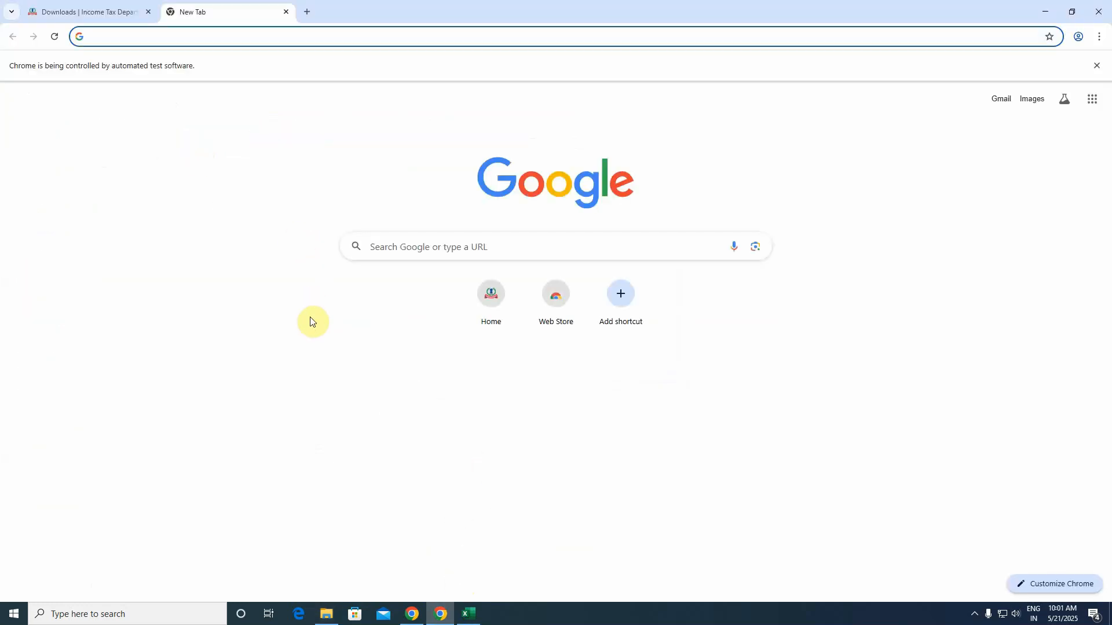
left_click(114, 22)
scroll(709, 339, "up", 3)
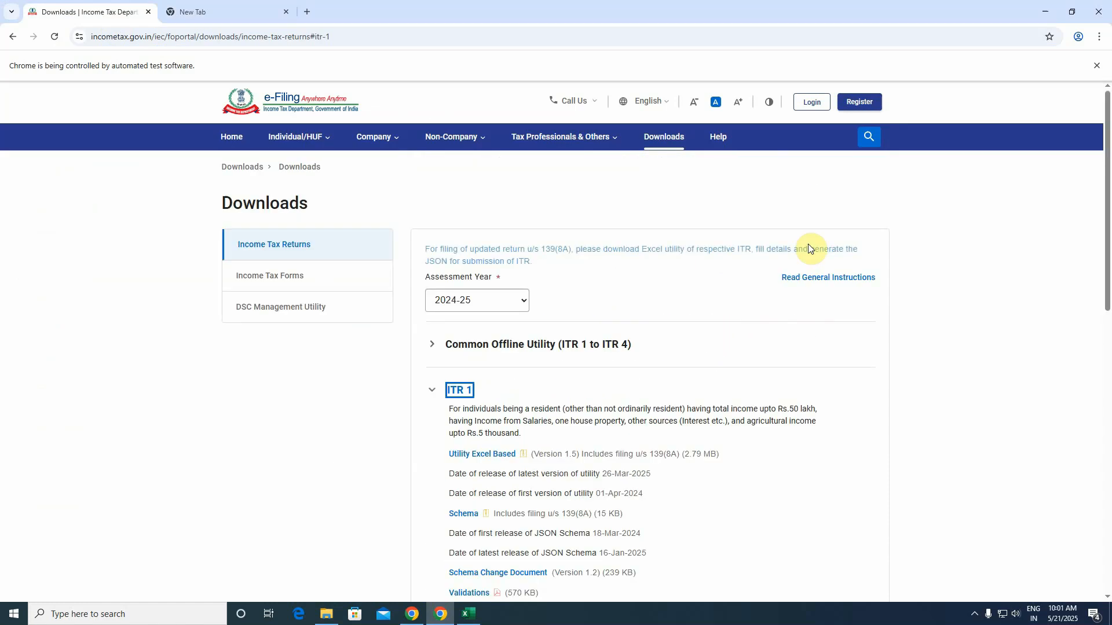
left_click(811, 102)
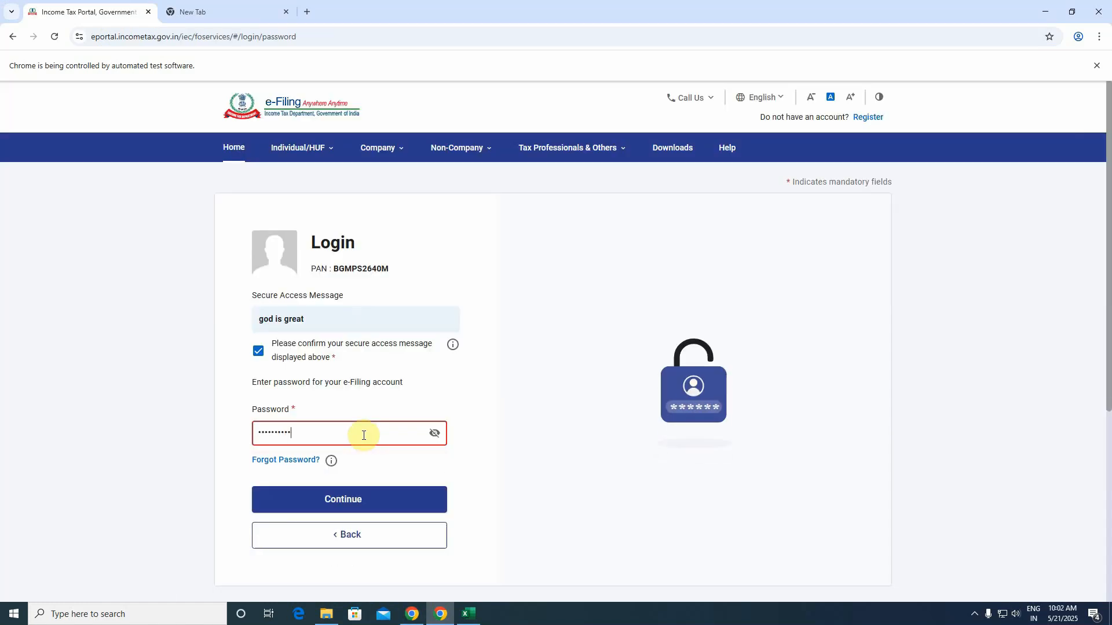
left_click(373, 495)
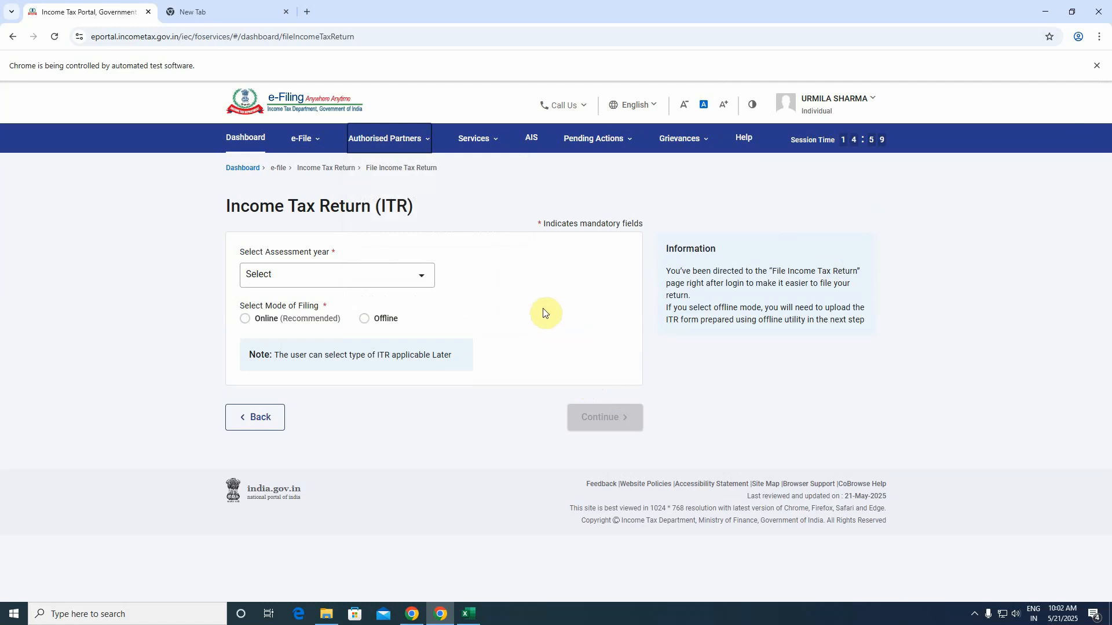
Start an ITR-1 filing for assessment year 2024-25 with filing type 139(8A) - Updated Return and No for audit u/s 44AB
left_click(410, 280)
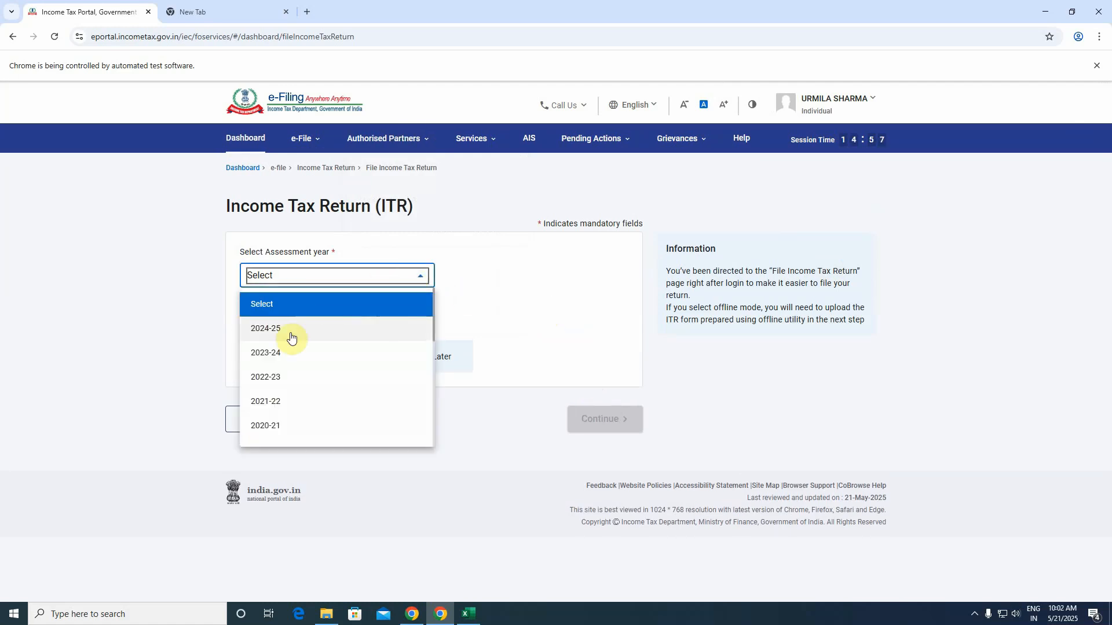
left_click(289, 333)
left_click(325, 330)
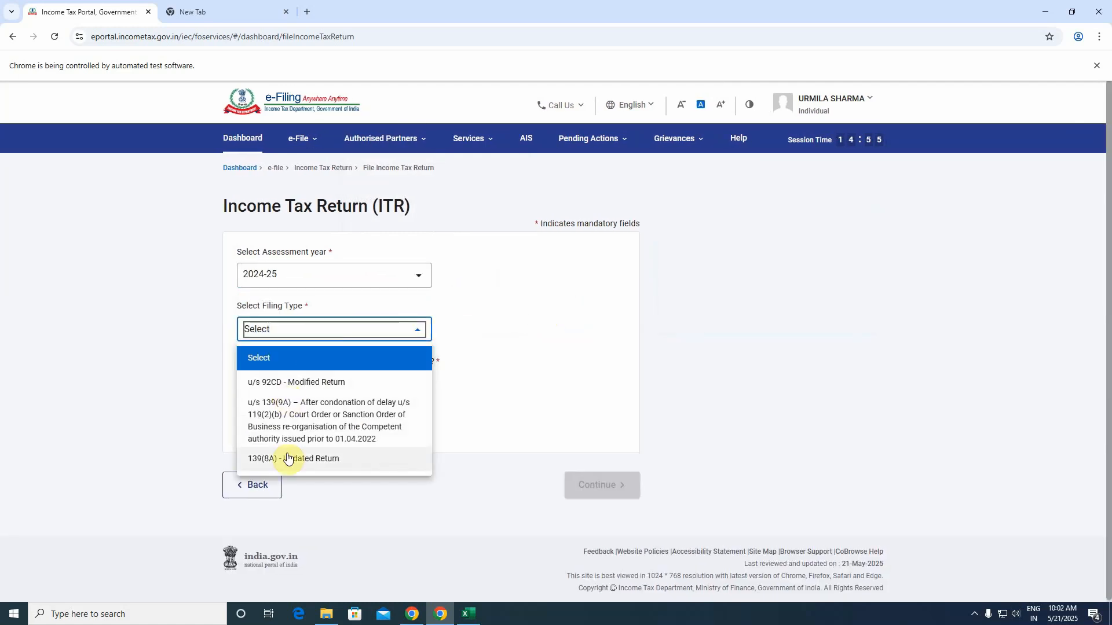
left_click(286, 458)
left_click(307, 379)
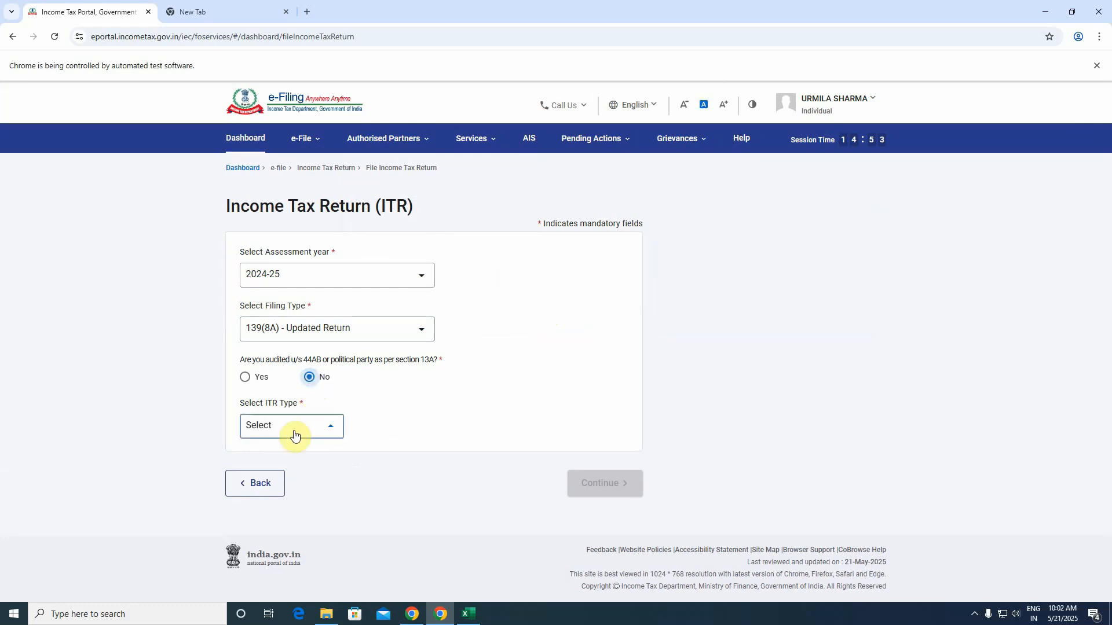
left_click(292, 431)
left_click(270, 483)
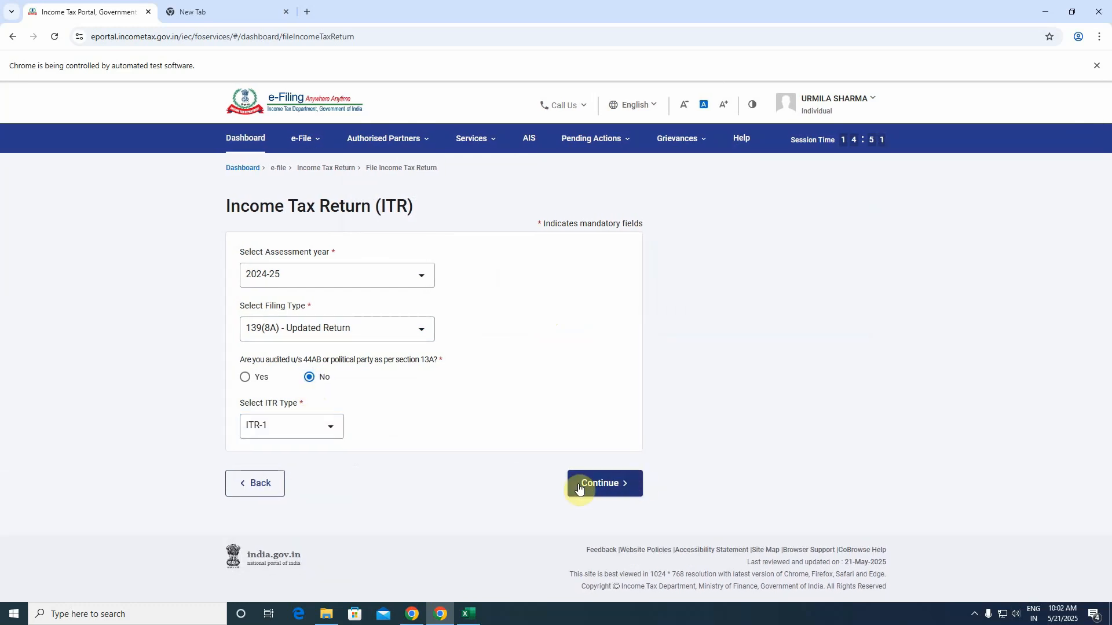
left_click(579, 484)
left_click(674, 471)
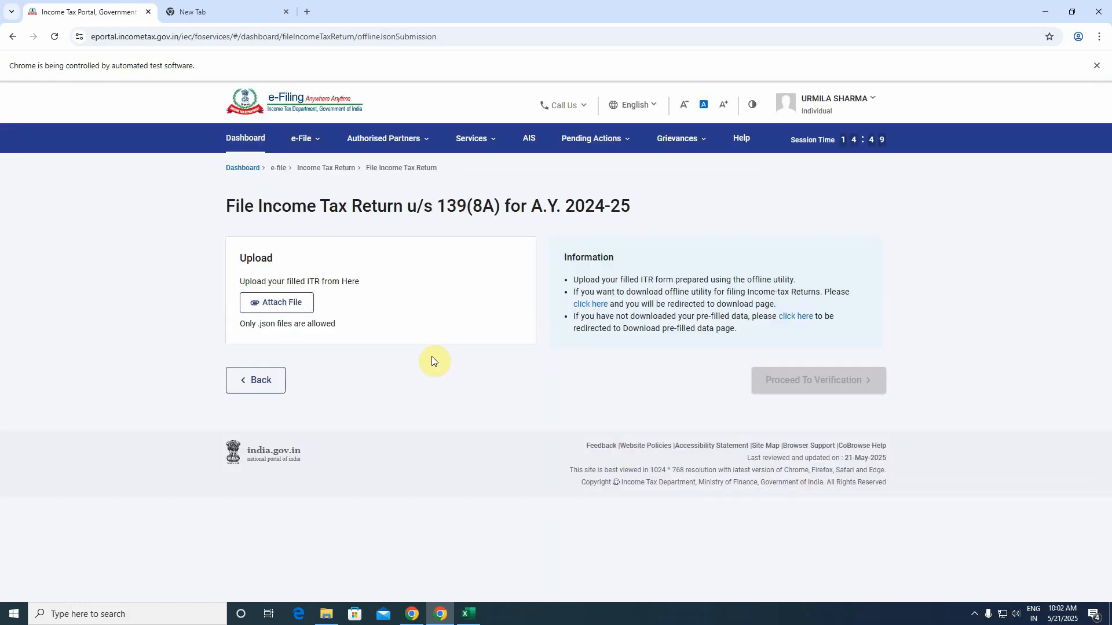
Attach the saved ITR-1 JSON file to the 139(8A) return and proceed to verification
left_click(315, 303)
scroll(294, 435, "down", 3)
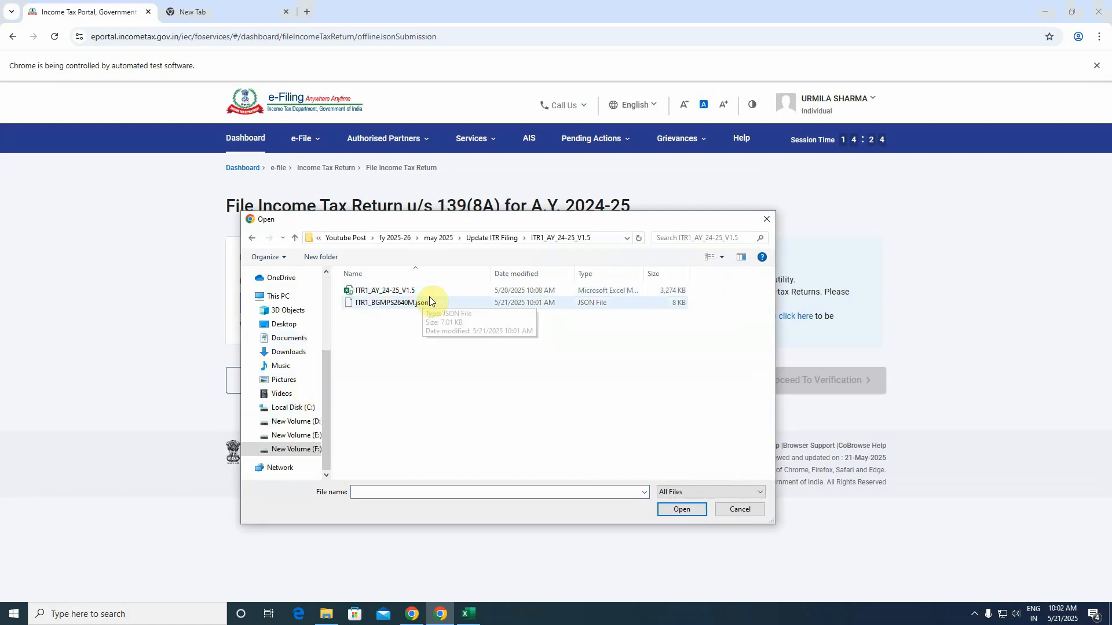
left_click(429, 302)
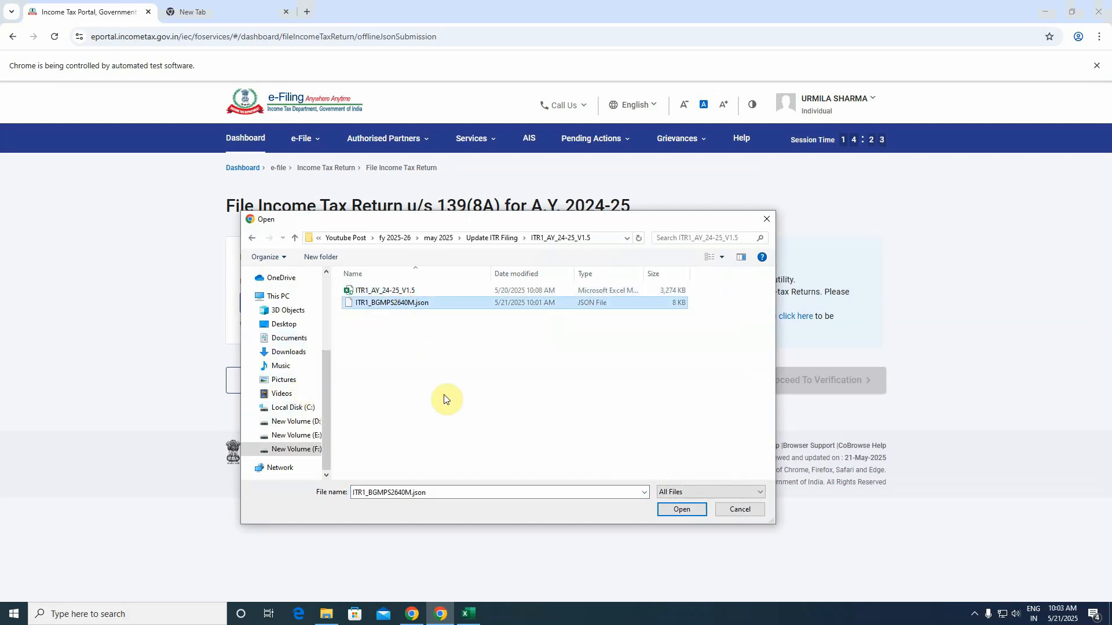
left_click(679, 511)
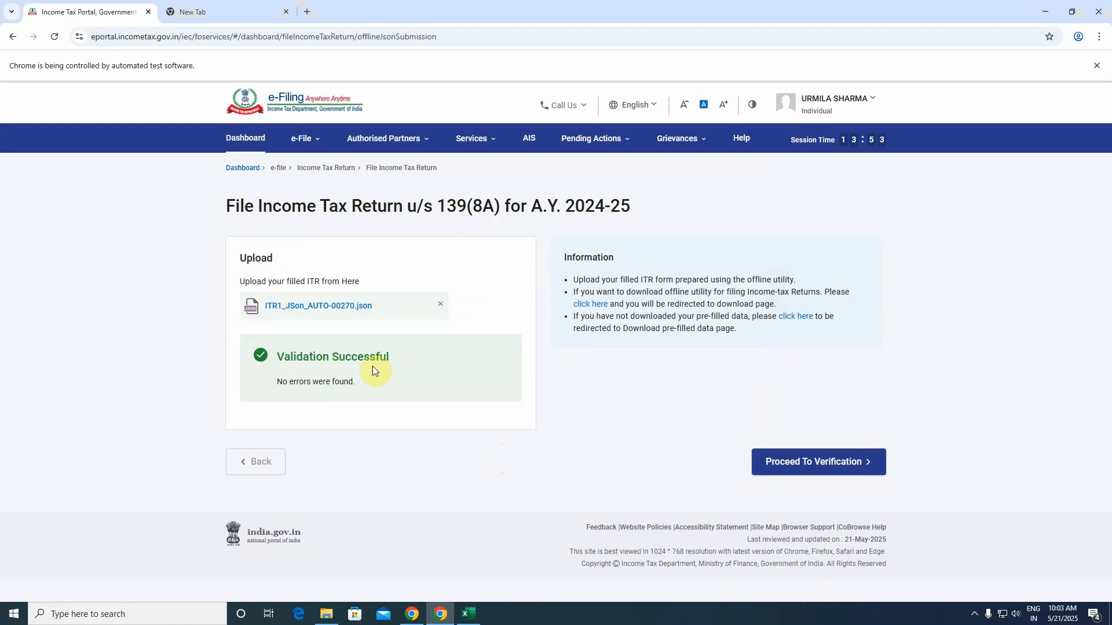
left_click(790, 461)
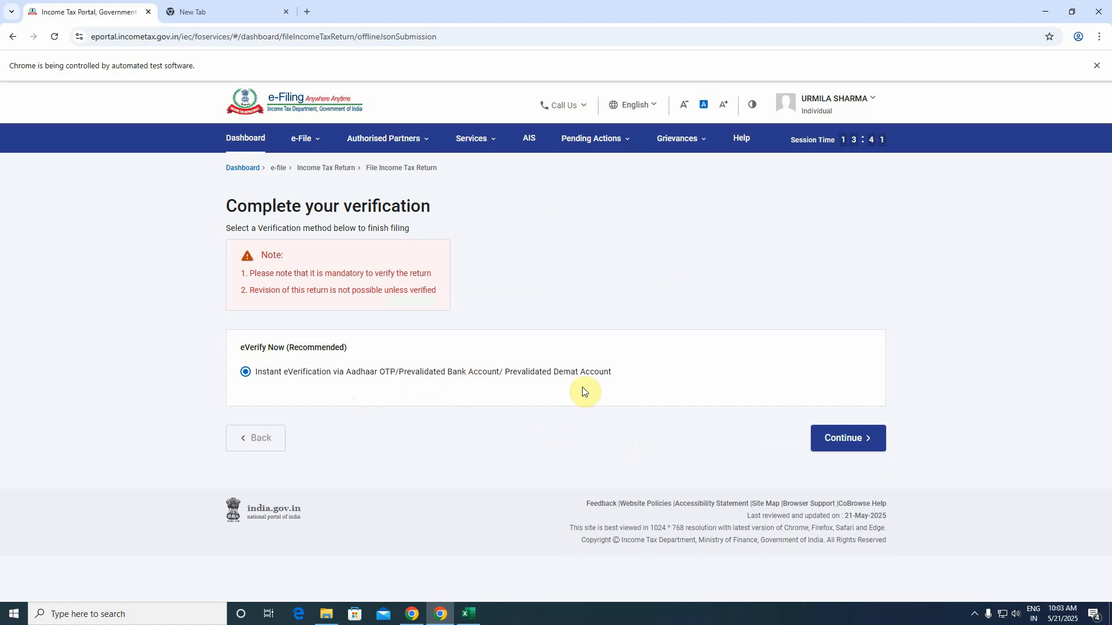
Choose instant e-verification using OTP on the mobile number registered with Aadhaar and agree to validate the Aadhaar details
left_click(848, 439)
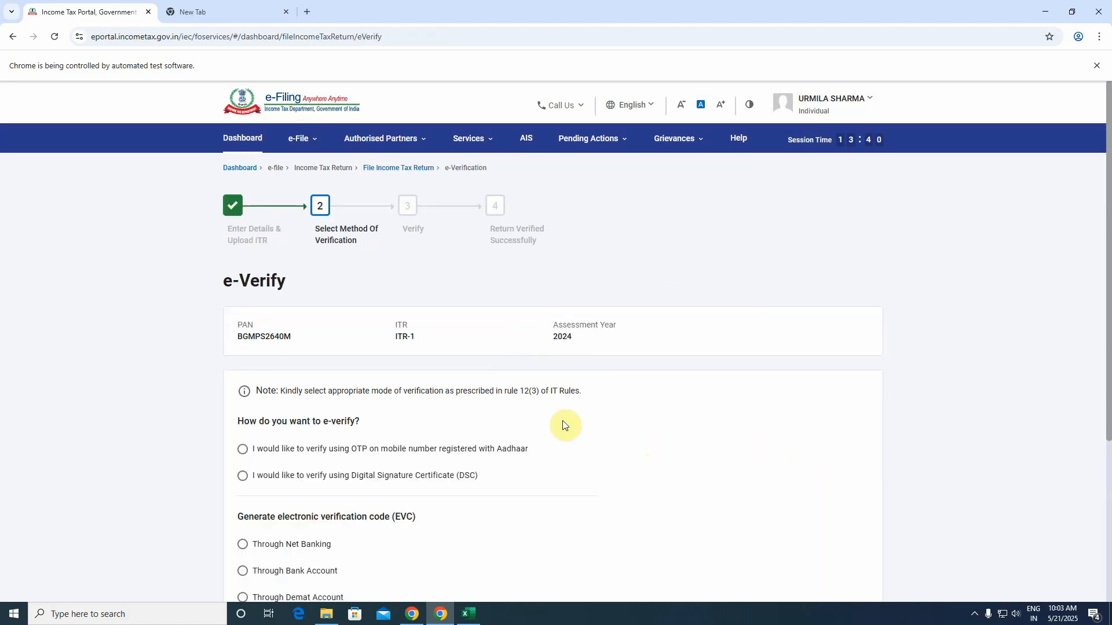
scroll(412, 441, "down", 4)
left_click(385, 248)
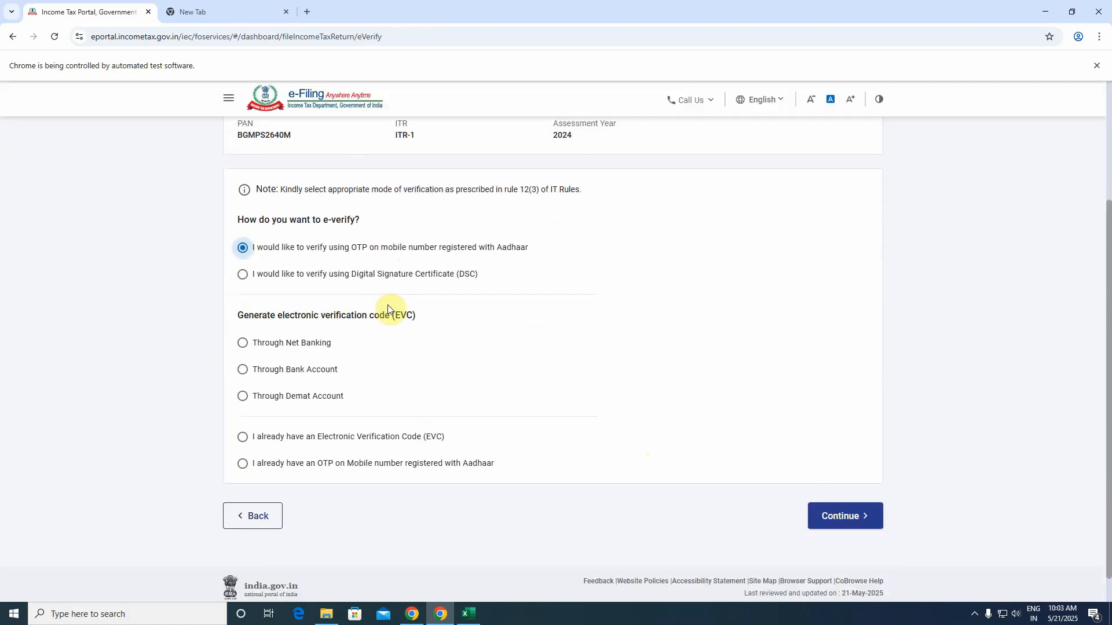
left_click(848, 529)
left_click(470, 367)
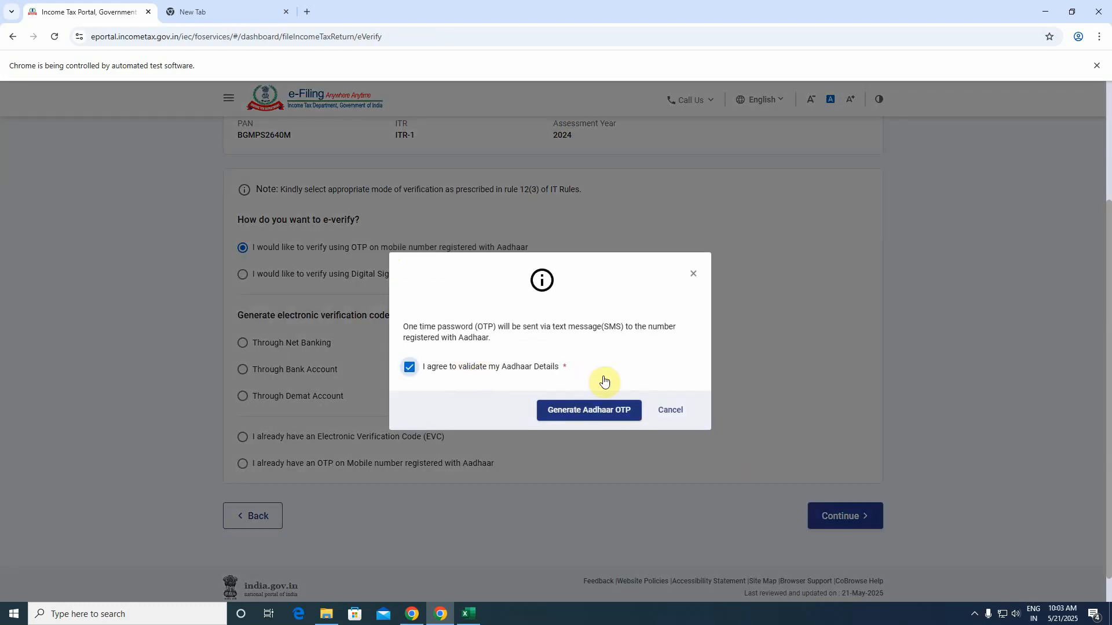